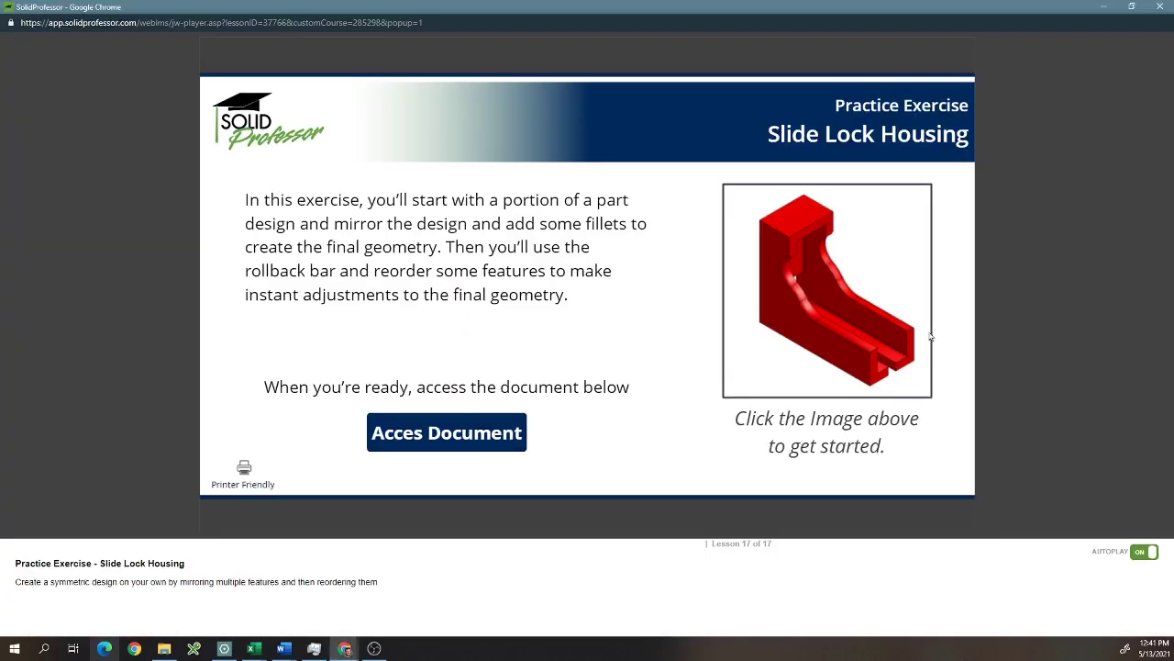
# Open the Slide Lock Housing exercise instructions, switch to the Onshape document, and review its workspace units without changing them
pyautogui.click(737, 312)
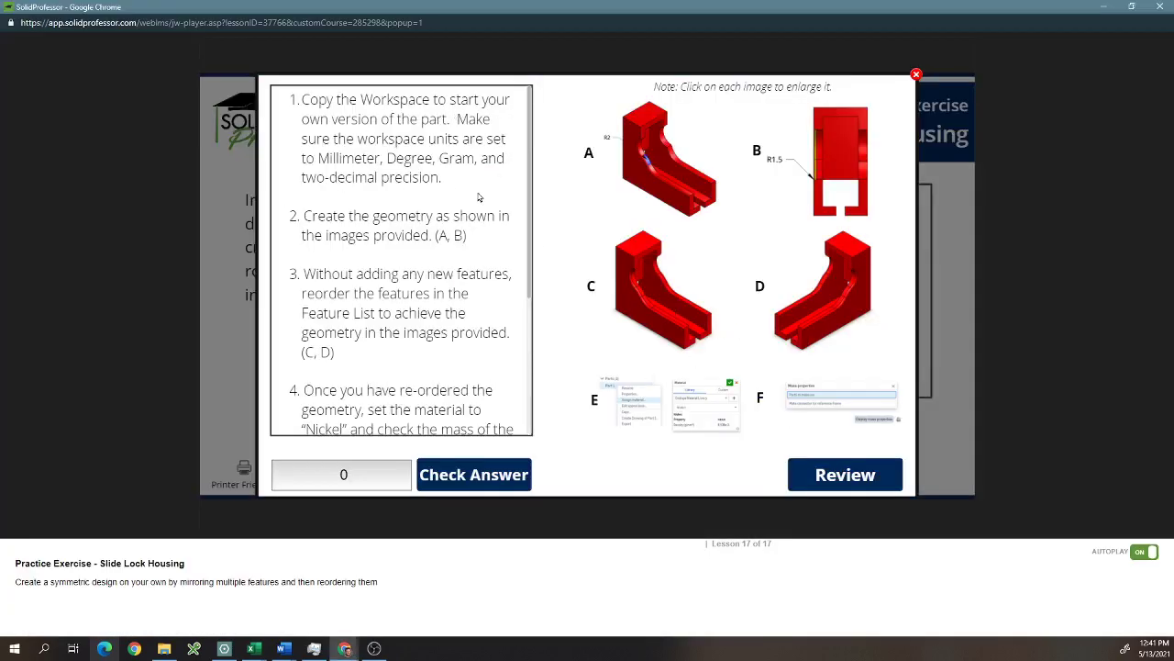
pyautogui.hotkey('alt', 'Tab')
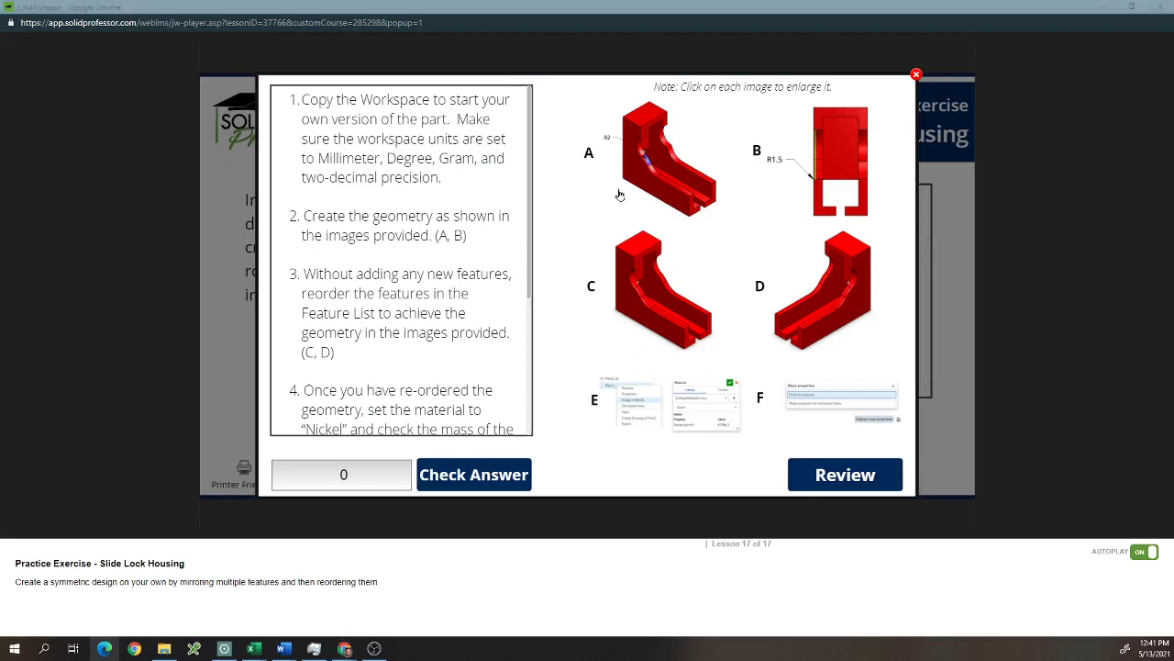
pyautogui.hotkey('alt', 'Tab')
pyautogui.click(74, 56)
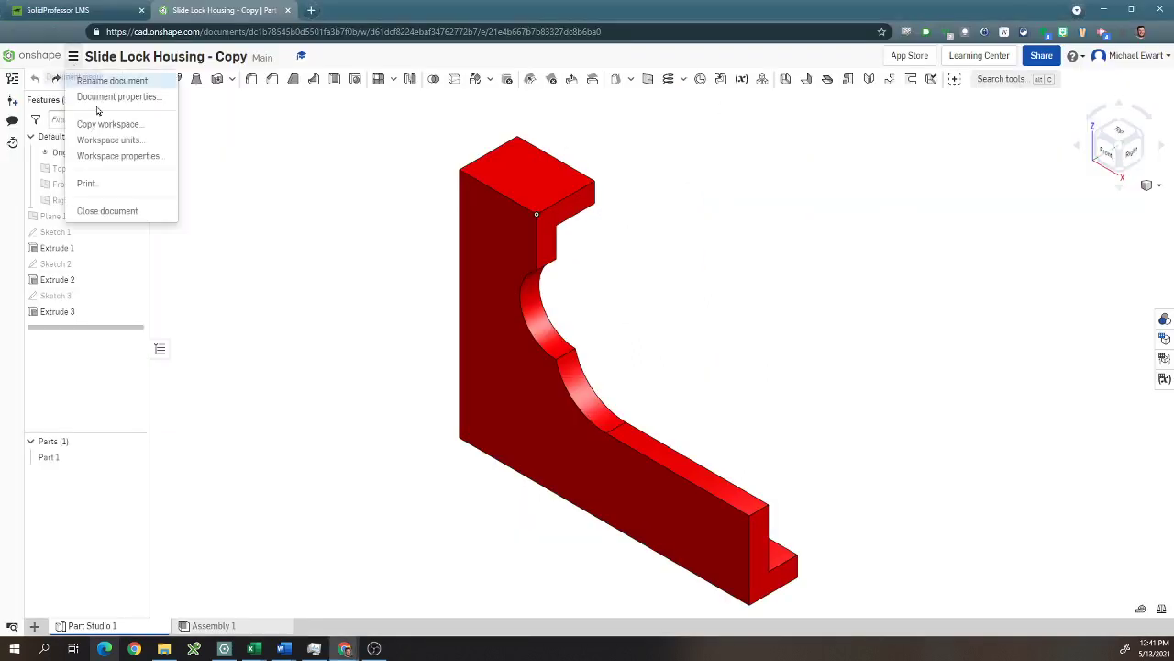
pyautogui.click(107, 139)
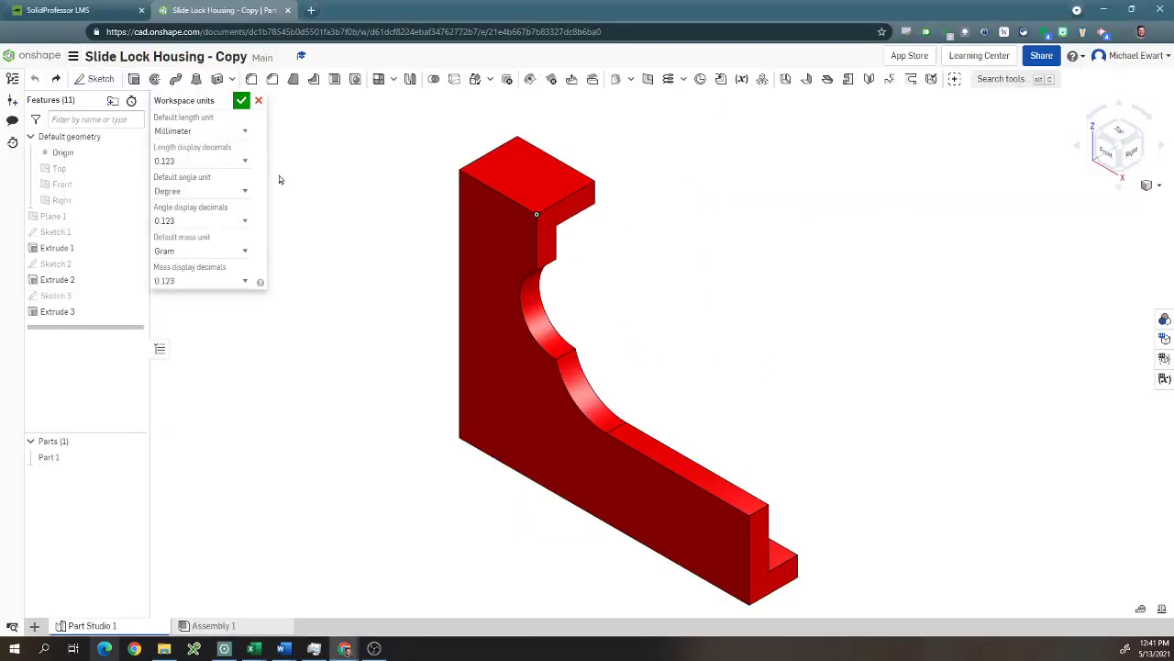
pyautogui.click(259, 103)
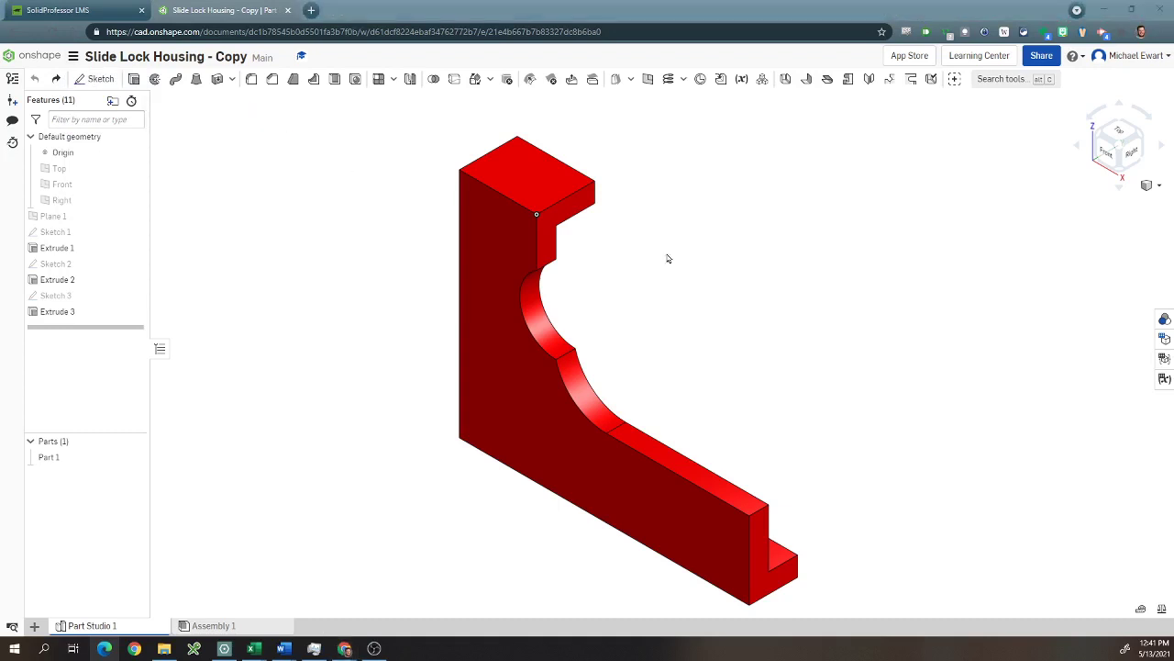
# Switch to the exercise window and examine enlarged reference images A and B for the required geometry and fillet radii
pyautogui.hotkey('alt', 'Tab')
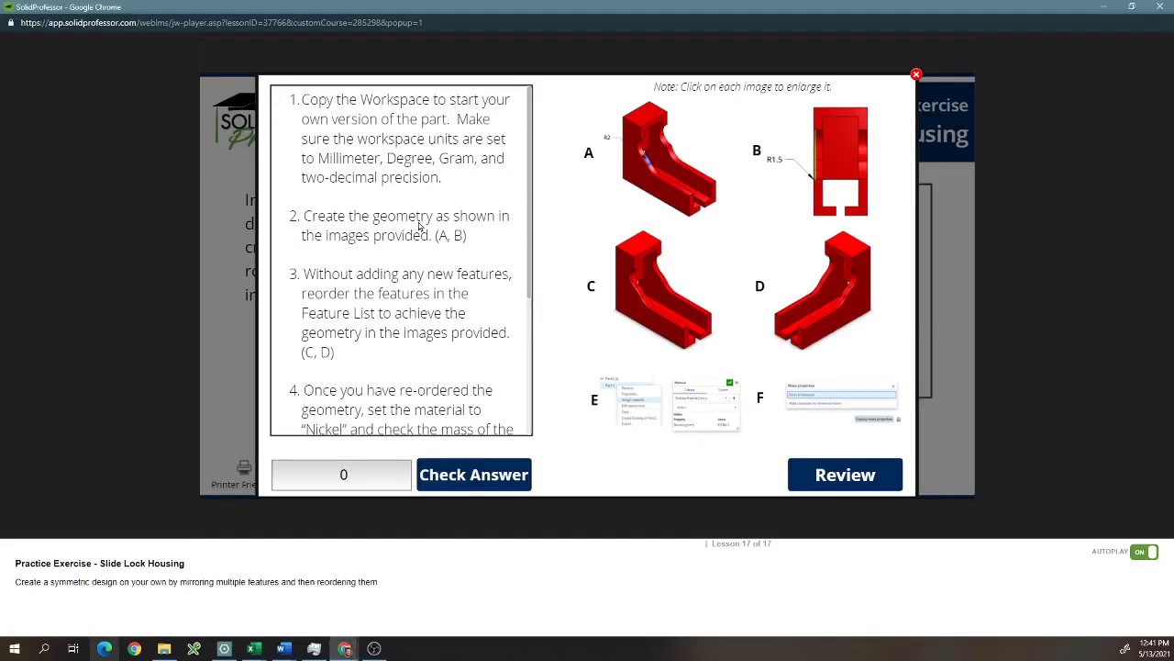
pyautogui.click(633, 176)
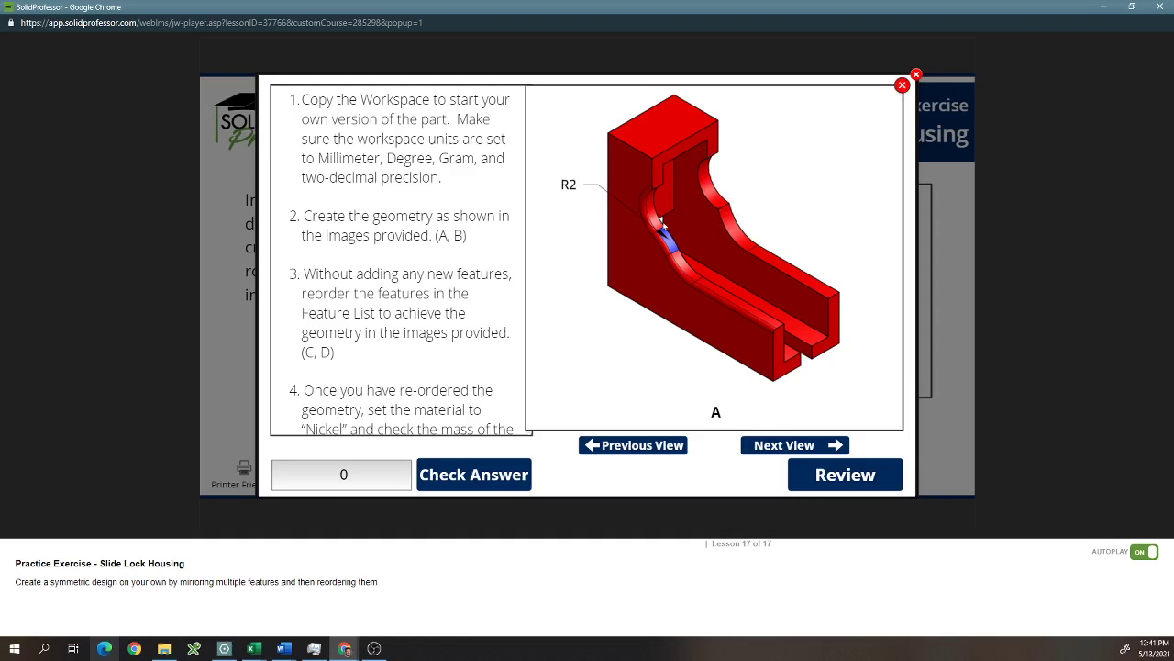
pyautogui.click(781, 445)
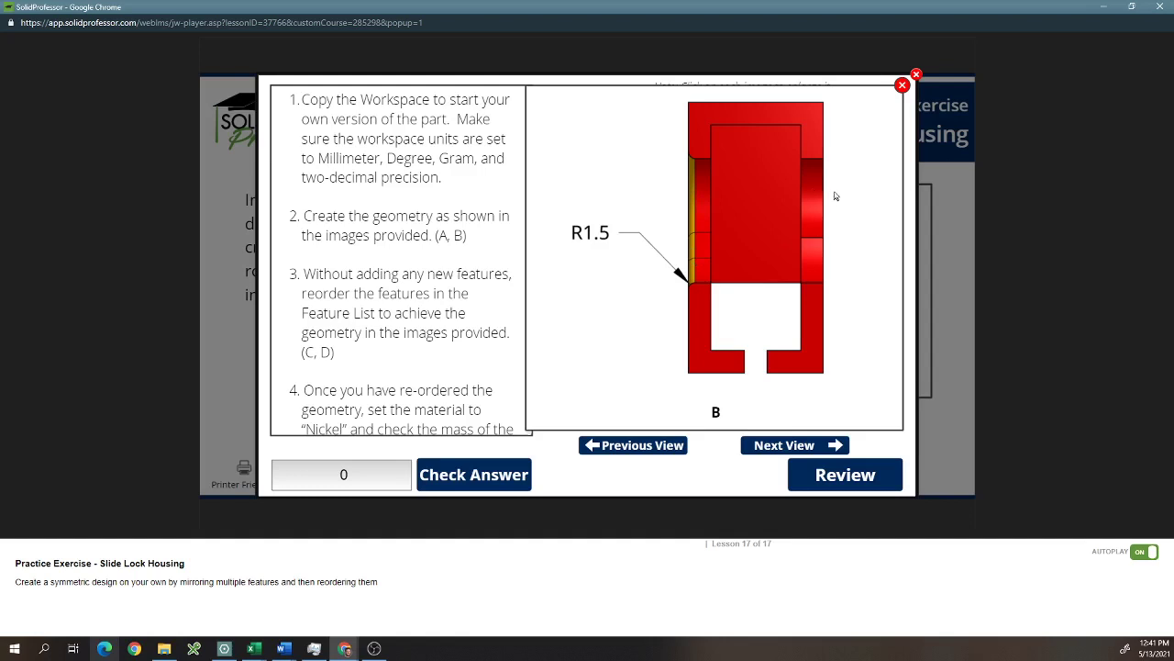
pyautogui.click(626, 446)
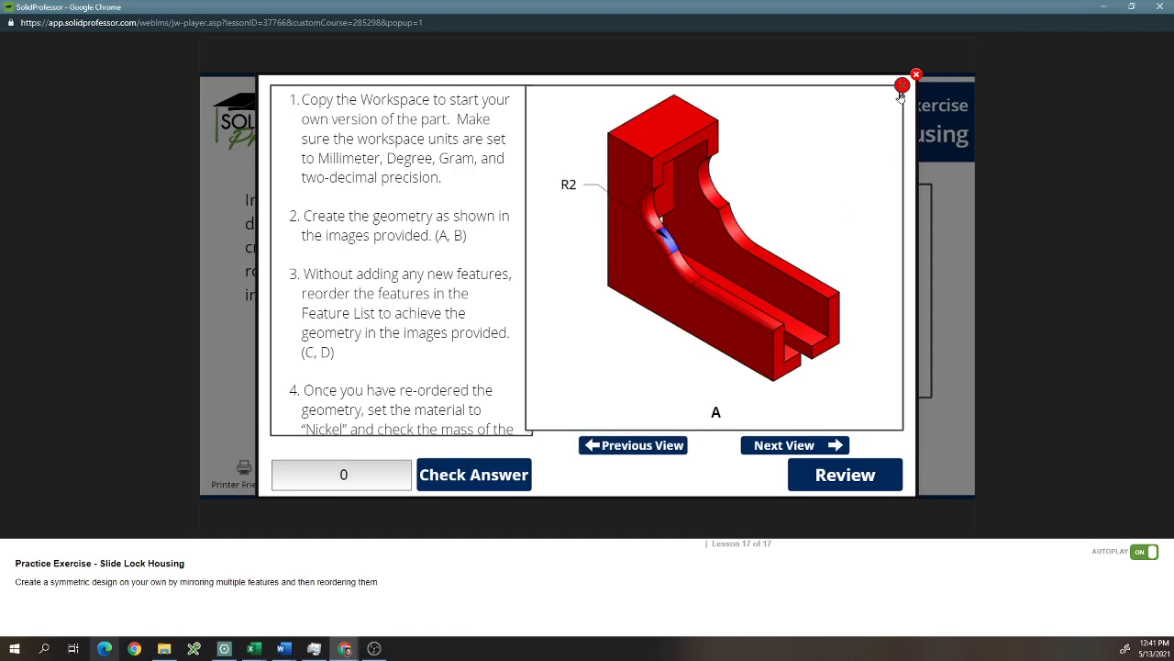
# In Onshape, mirror Part 1 across its flat inner Extrude 1 face, adding the mirrored half to the existing part
pyautogui.hotkey('alt', 'Tab')
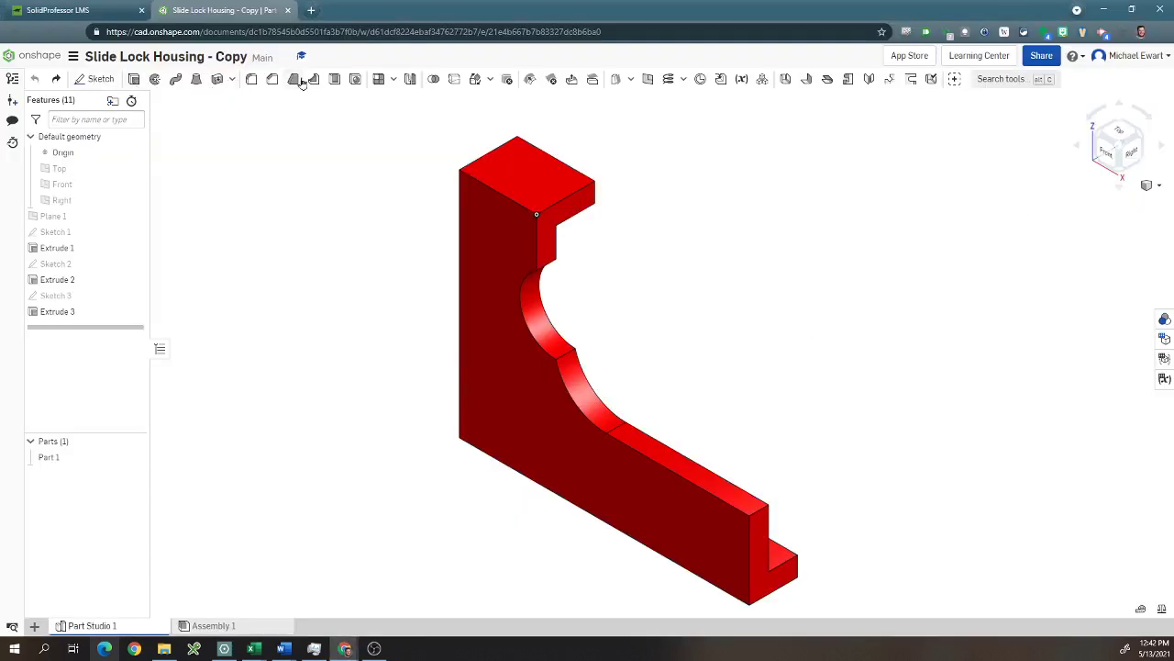
pyautogui.click(410, 79)
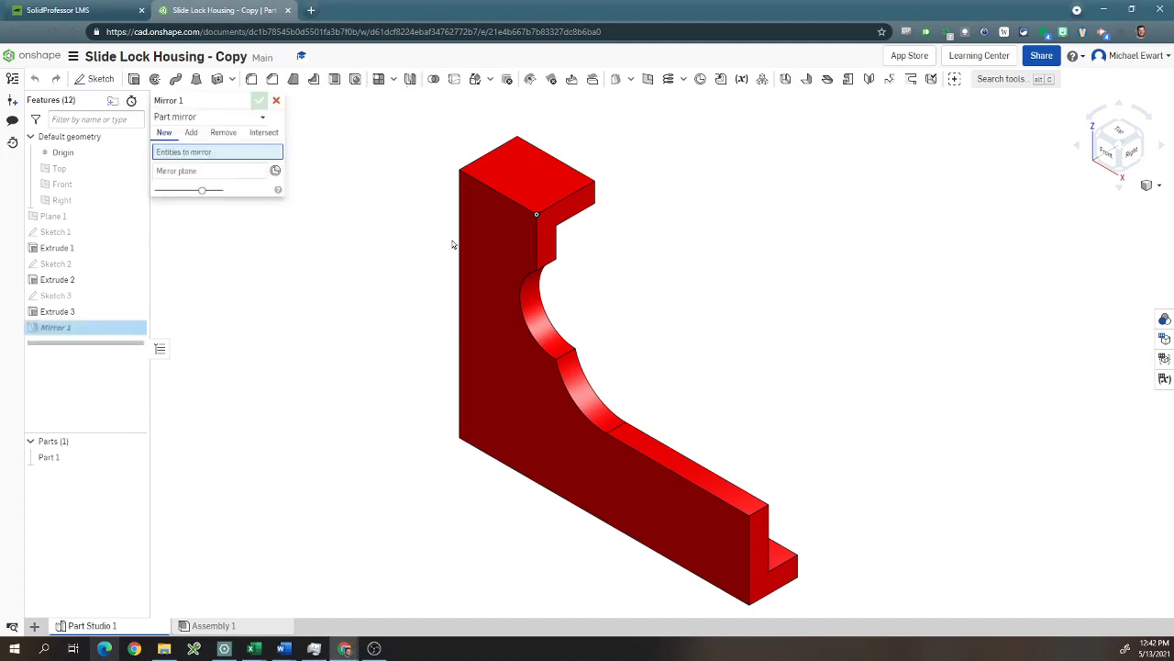
pyautogui.click(66, 459)
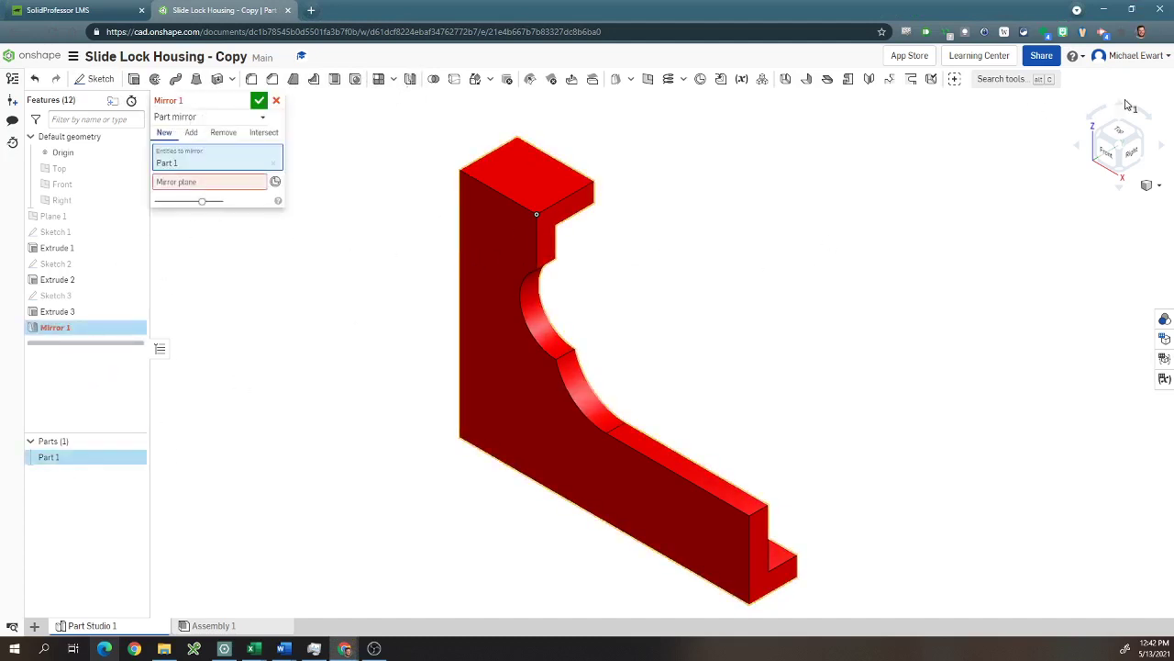
pyautogui.moveTo(1055, 280); pyautogui.dragTo(928, 314, button='right')
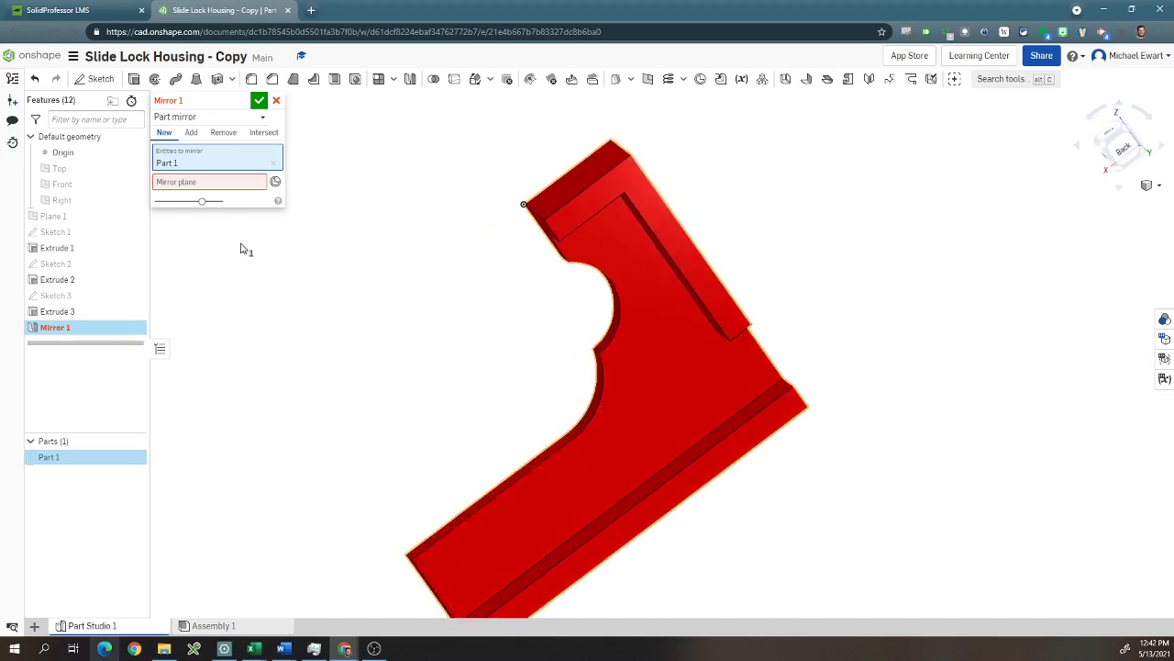
pyautogui.click(180, 183)
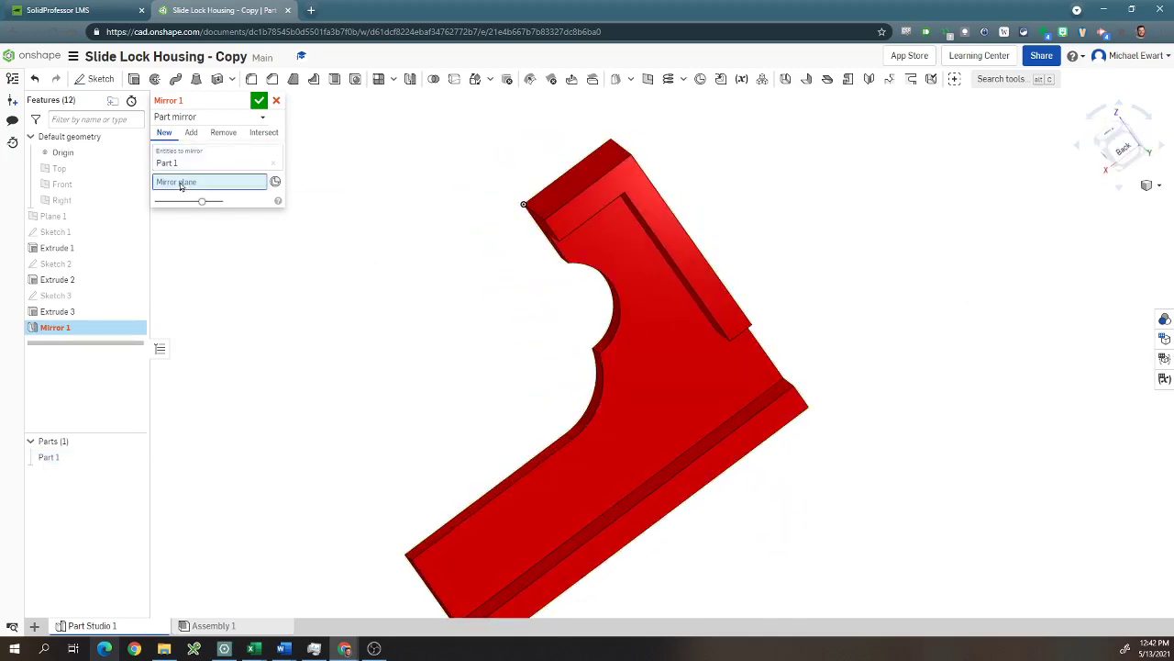
pyautogui.click(585, 215)
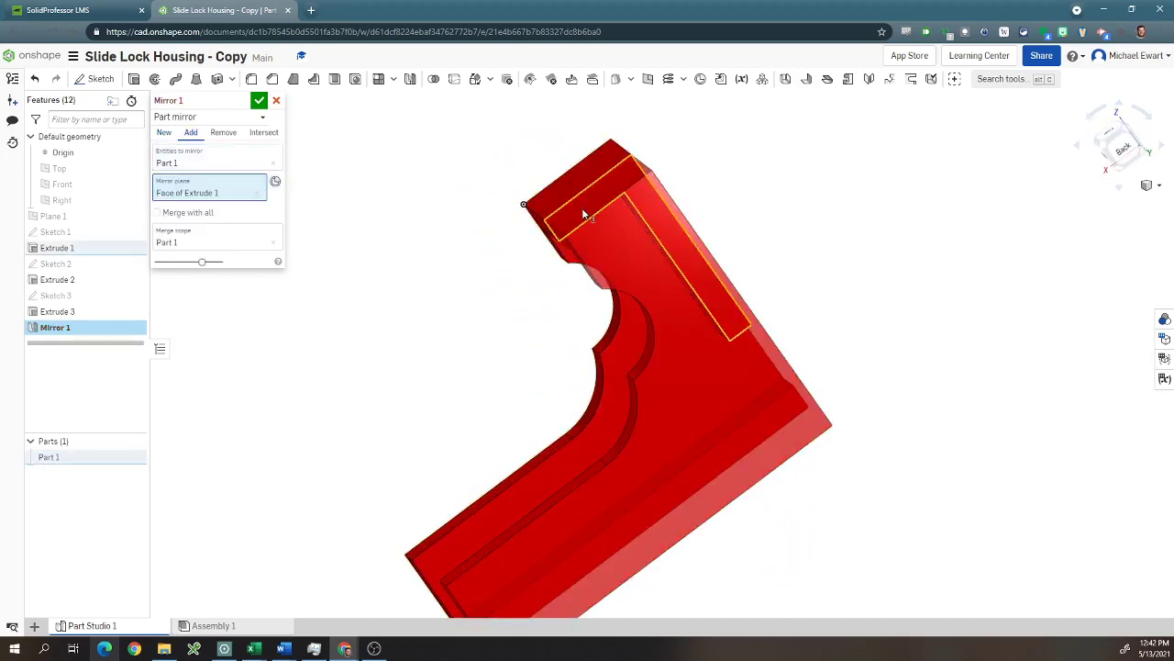
pyautogui.click(260, 101)
pyautogui.hotkey('shift', '7')
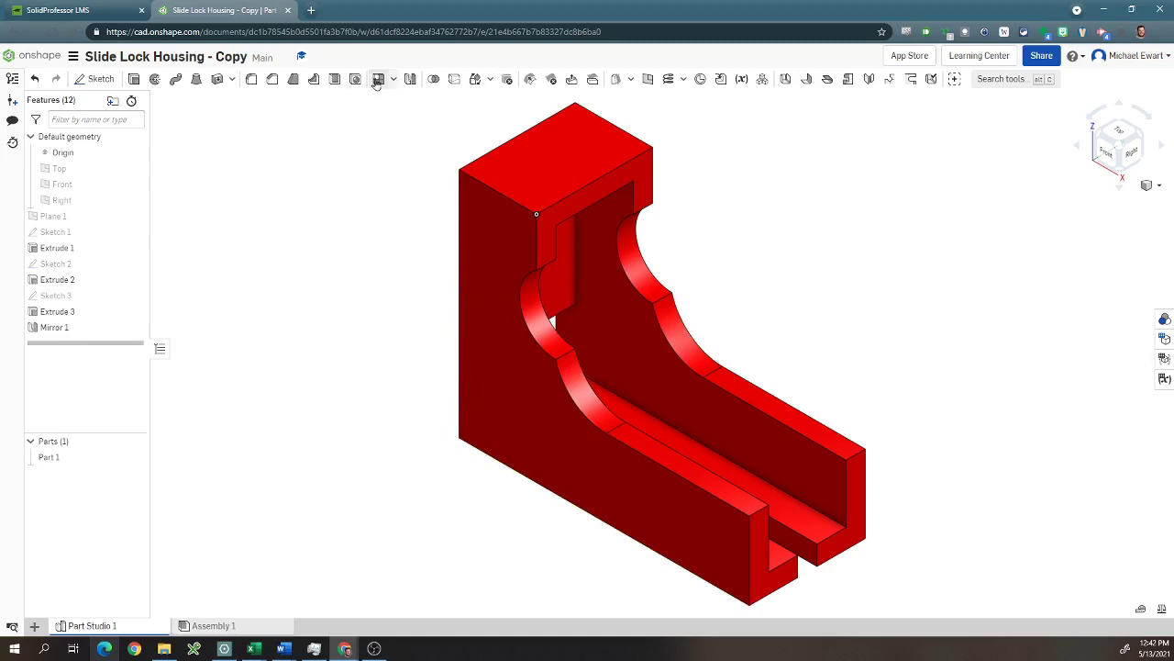
# Fillet the edge where the two curved cutouts meet on the original front wall, using the 2 mm radius from image A
pyautogui.click(251, 80)
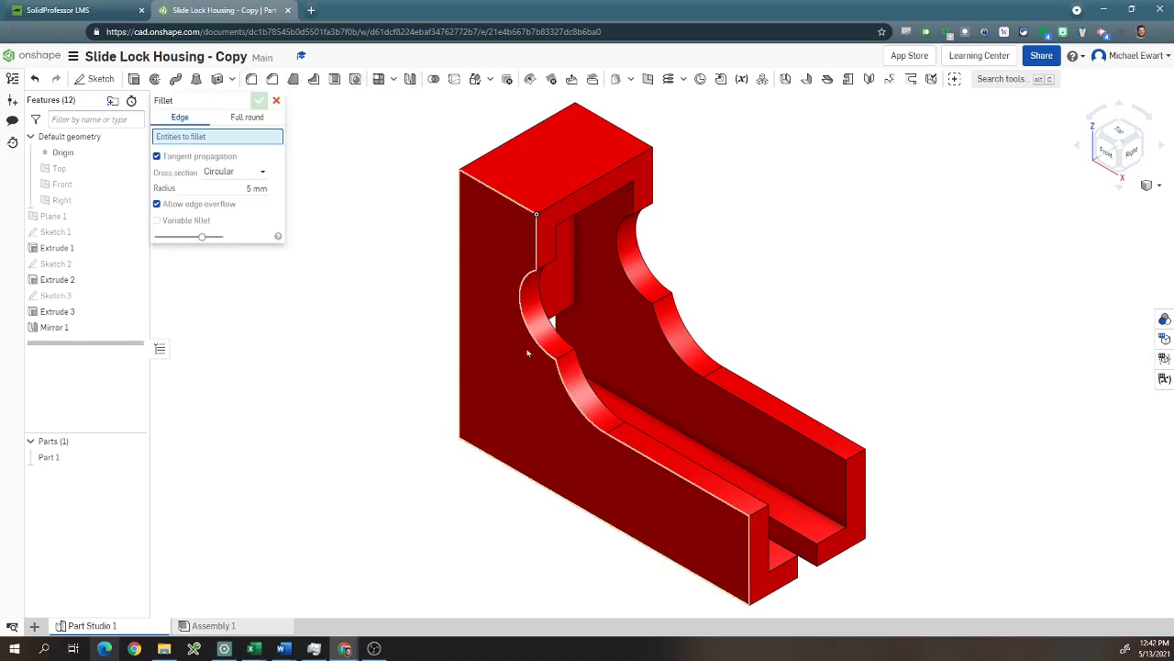
pyautogui.scroll(3, 567, 359)
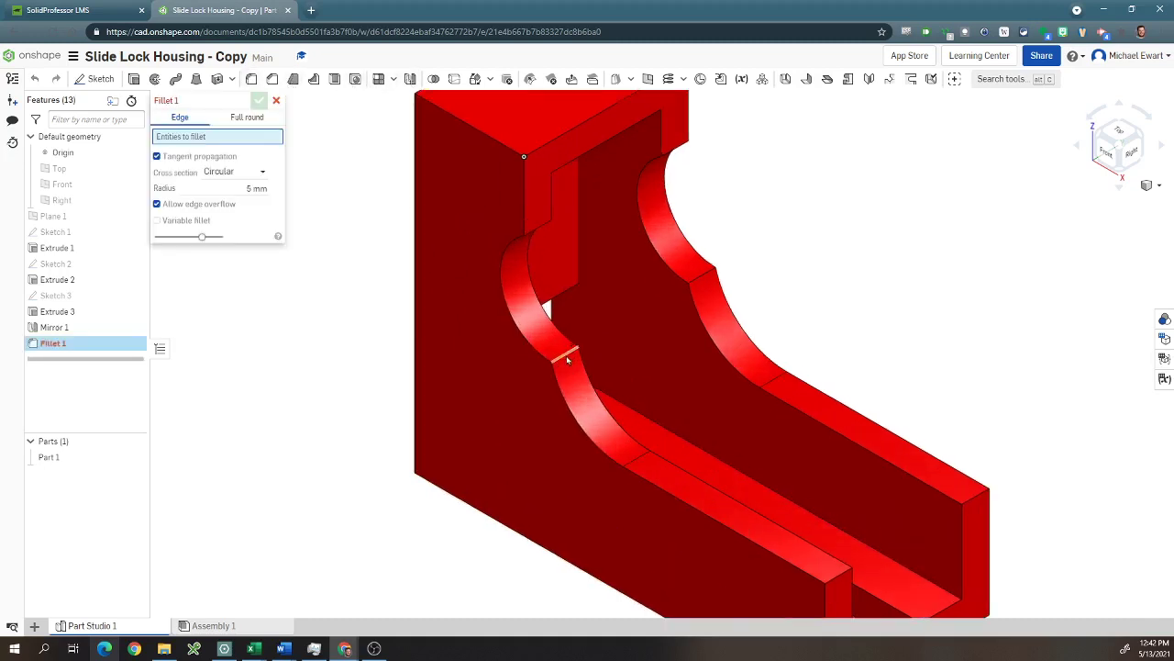
pyautogui.click(564, 358)
pyautogui.click(256, 198)
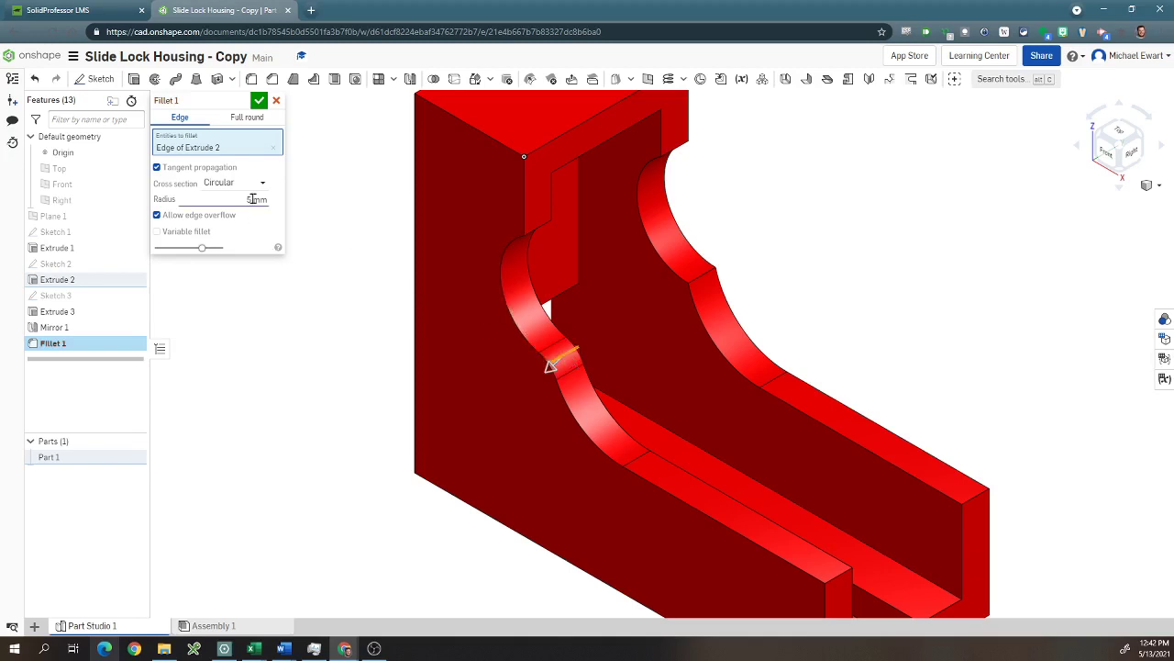
pyautogui.click(259, 100)
# Fillet the outer edge along the original wall's curved cutouts and straight run with a 1.5 mm radius and tangent propagation
pyautogui.click(250, 80)
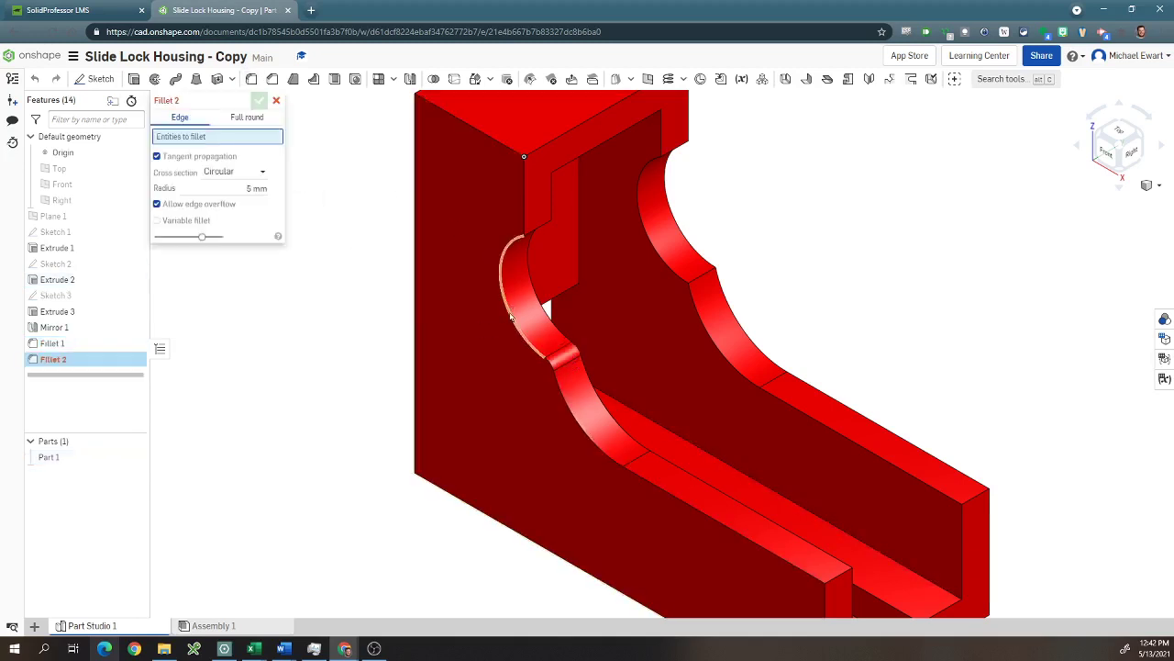
pyautogui.click(668, 496)
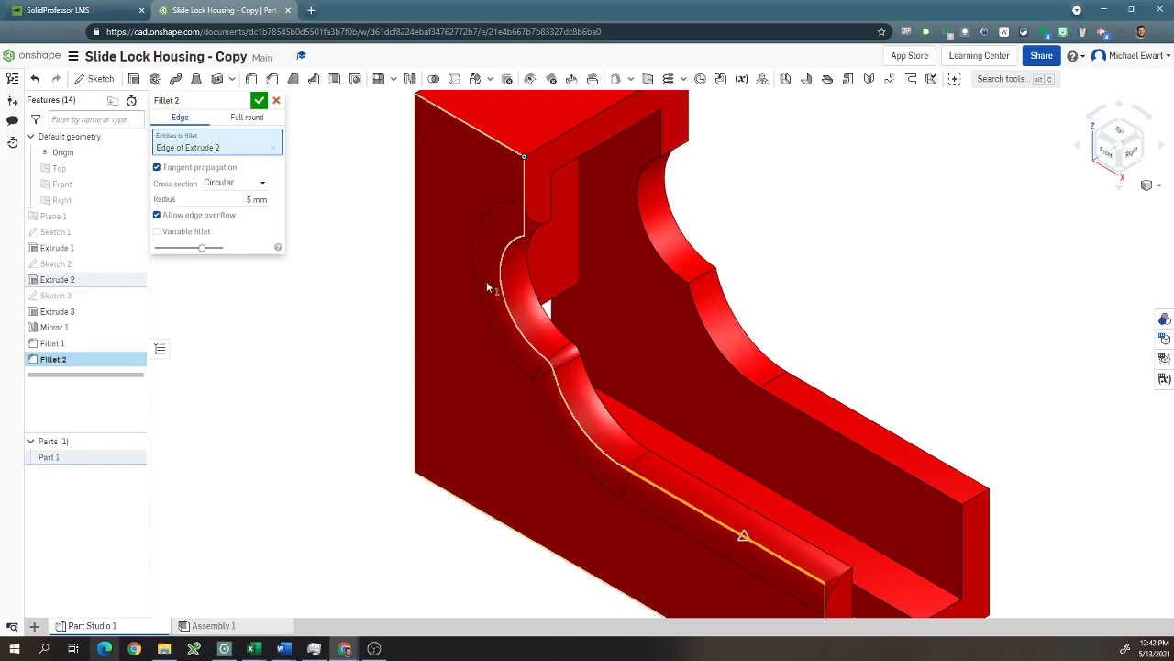
pyautogui.click(240, 199)
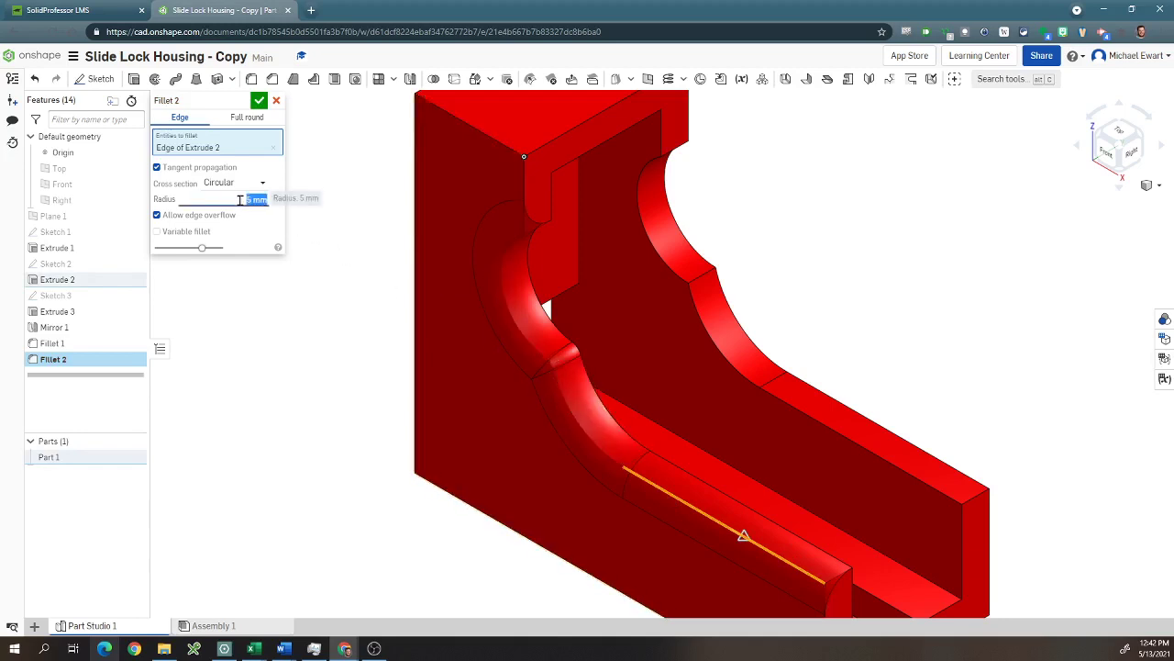
pyautogui.write('1.5')
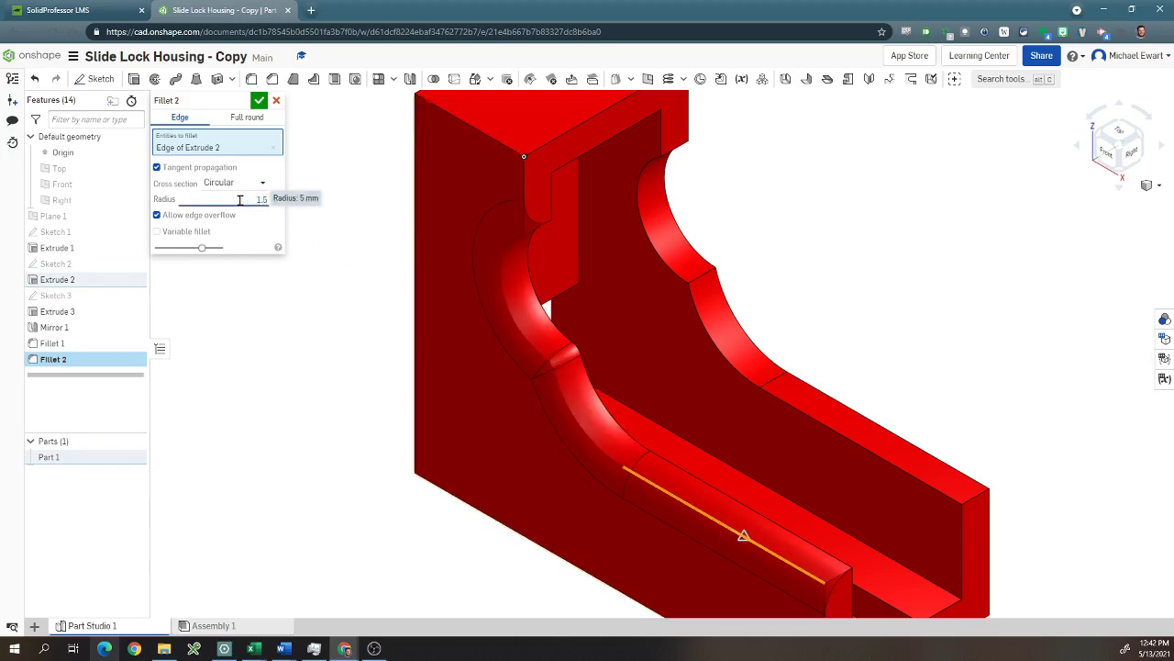
pyautogui.click(258, 100)
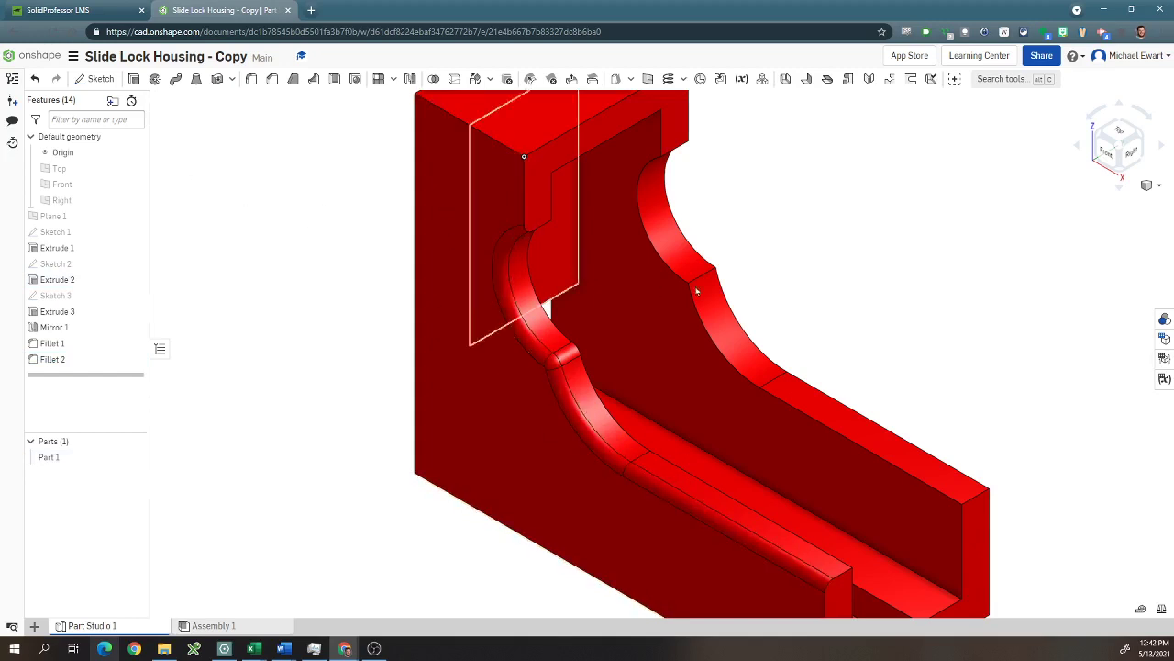
pyautogui.moveTo(880, 288)
pyautogui.mouseDown(button='right')
pyautogui.moveTo(813, 335)
pyautogui.moveTo(879, 290)
pyautogui.mouseUp(button='right')
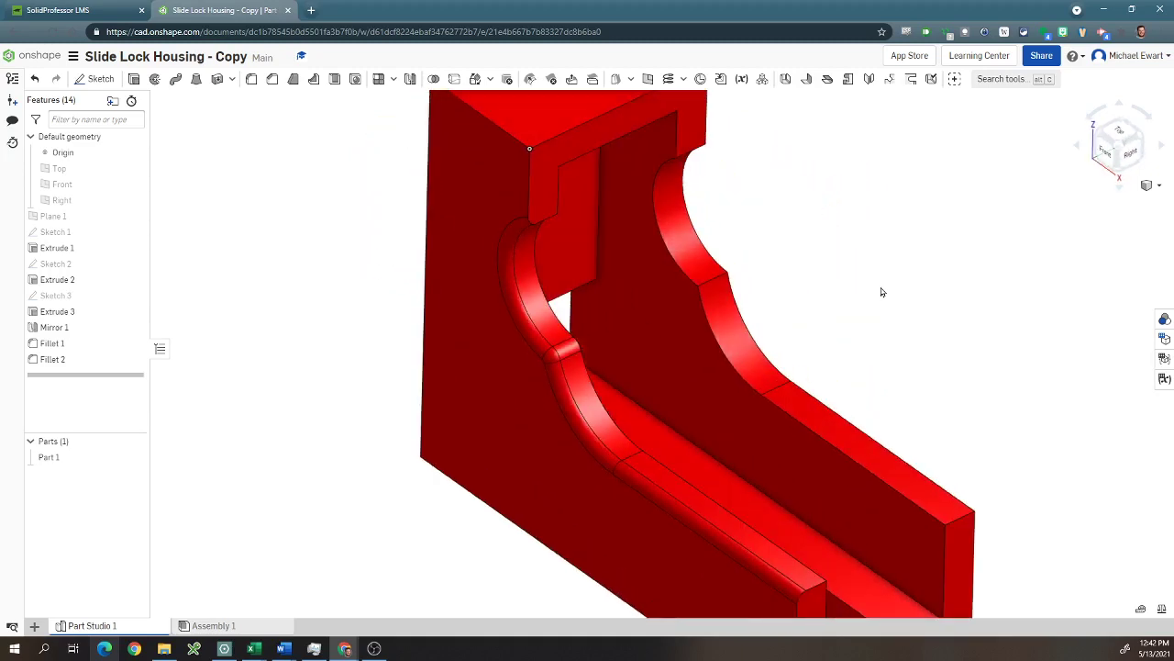
pyautogui.press('f')
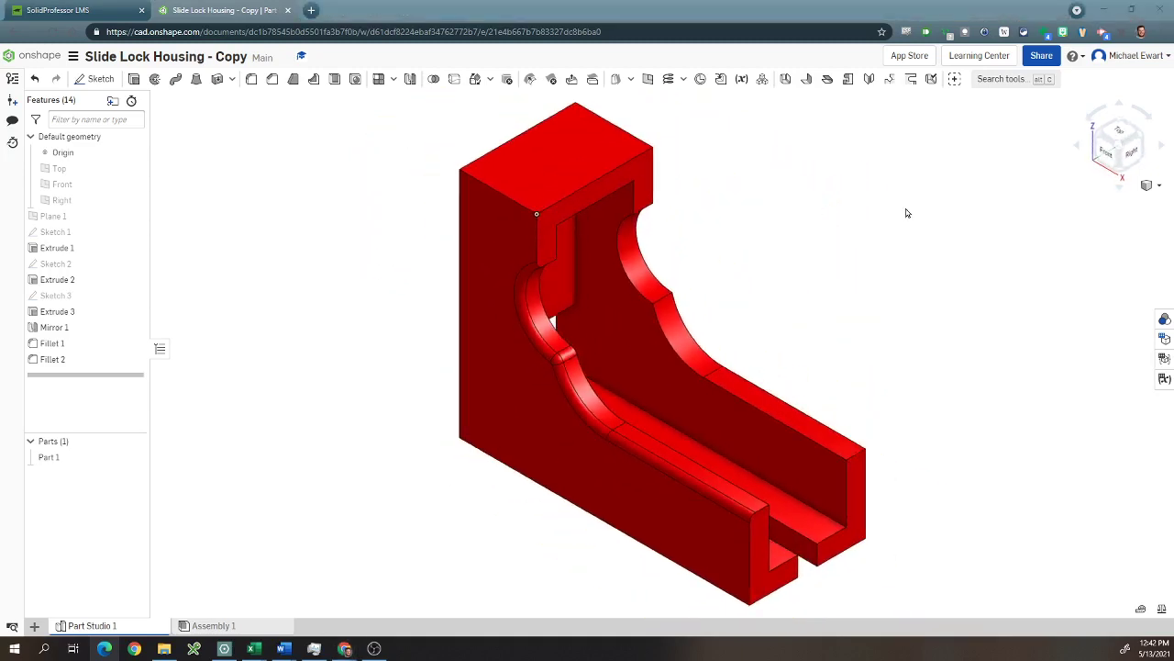
# Switch to the exercise window and compare reference images B, C and D to determine which edges need fillets on both sides
pyautogui.hotkey('alt', 'Tab')
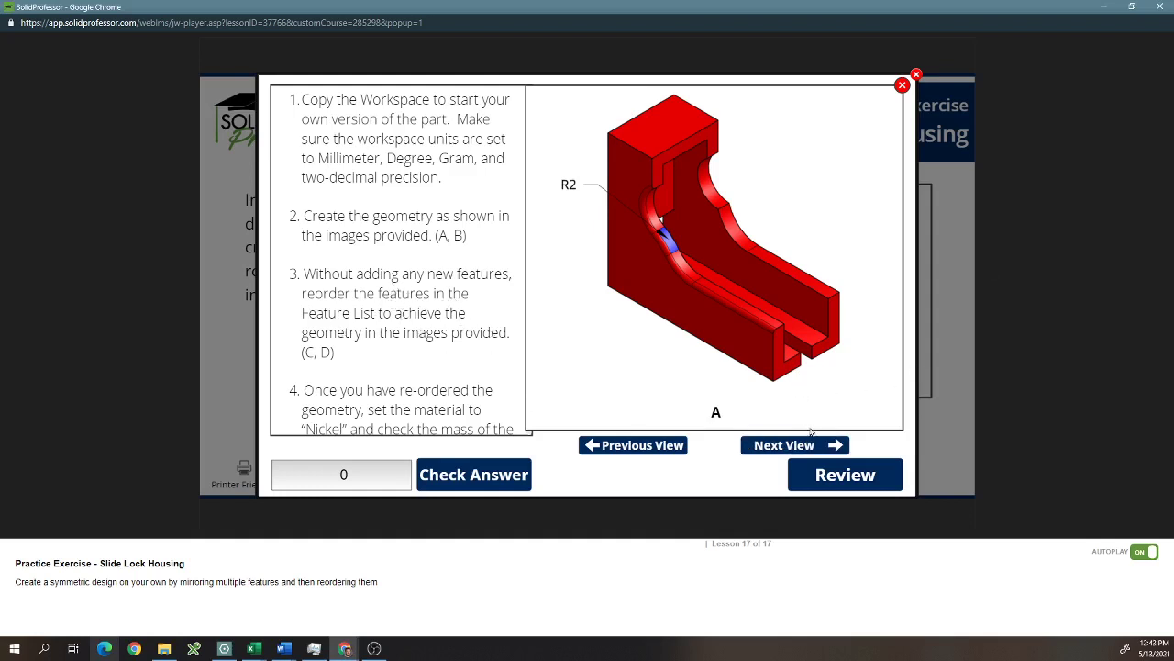
pyautogui.click(842, 446)
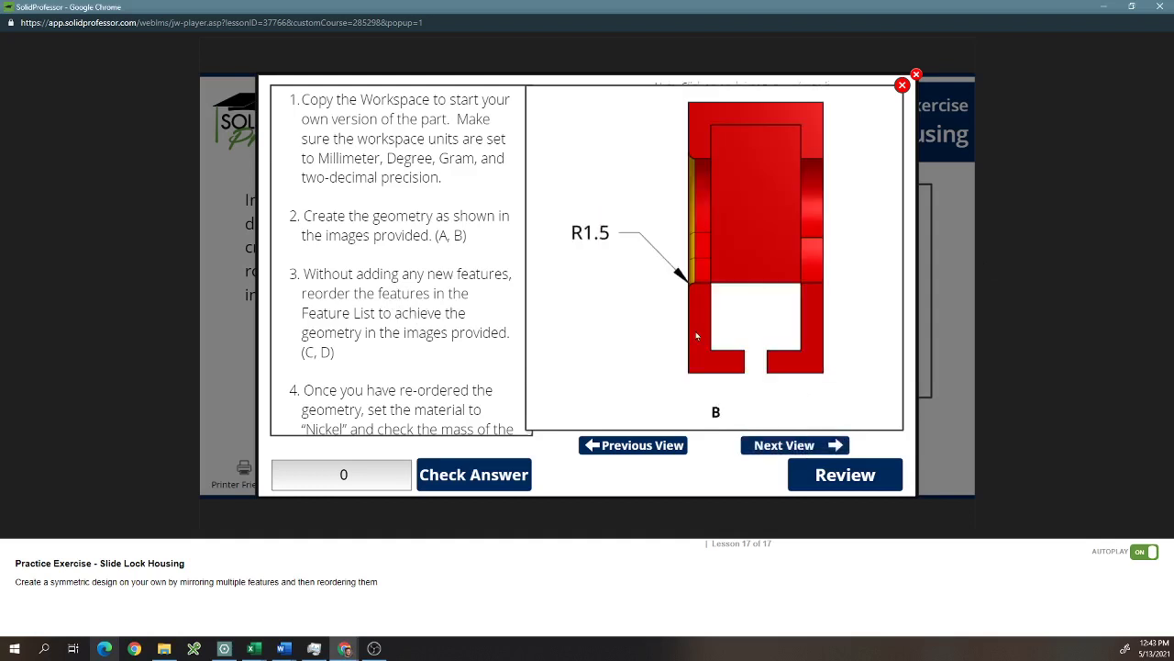
pyautogui.click(794, 442)
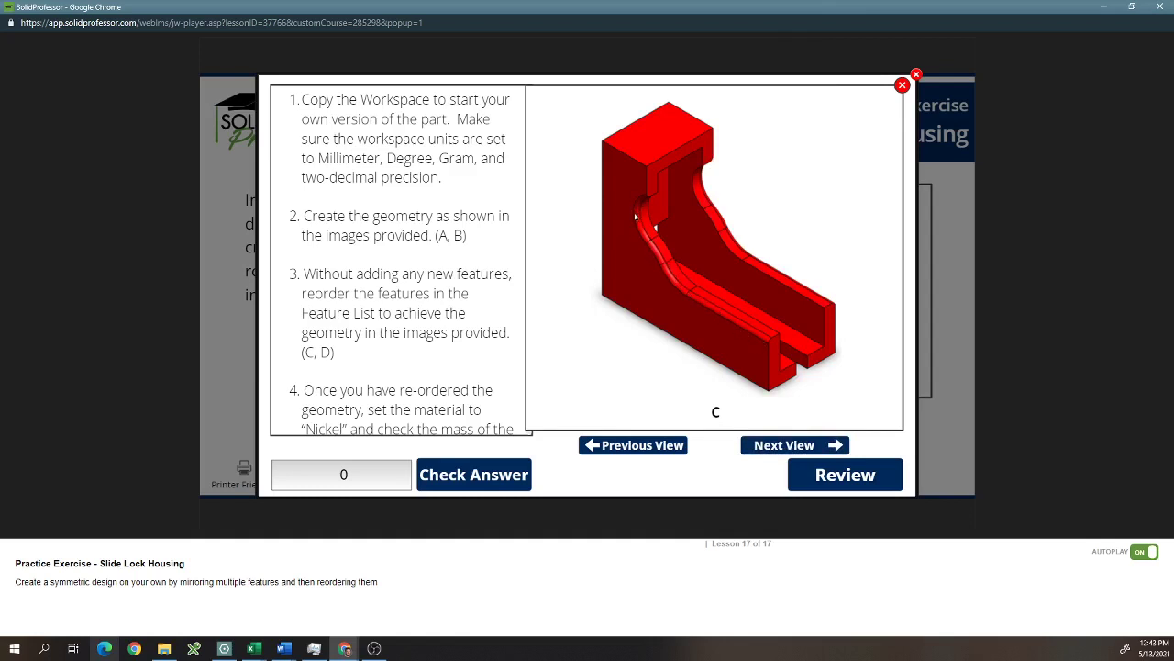
pyautogui.click(796, 445)
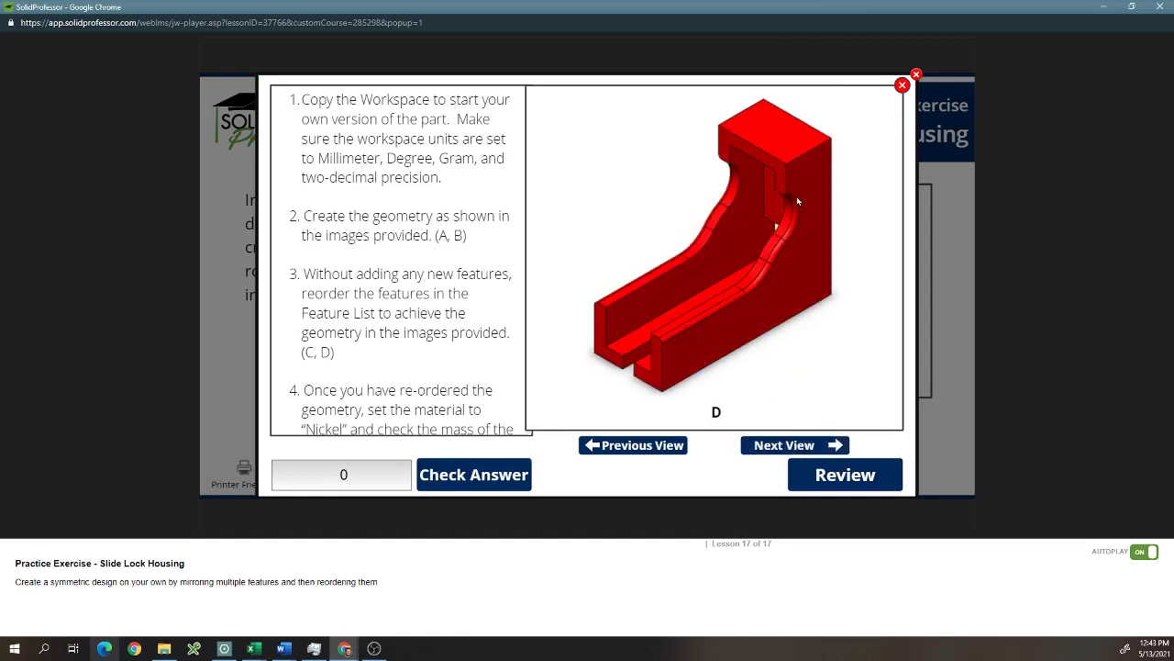
pyautogui.click(646, 446)
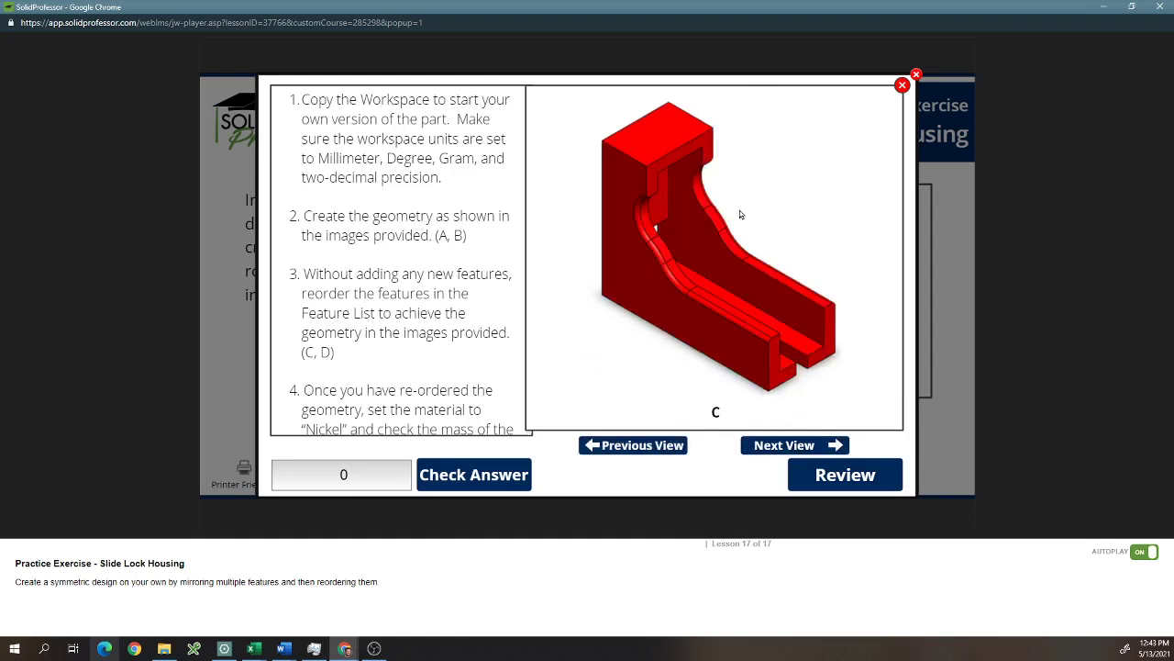
pyautogui.click(790, 446)
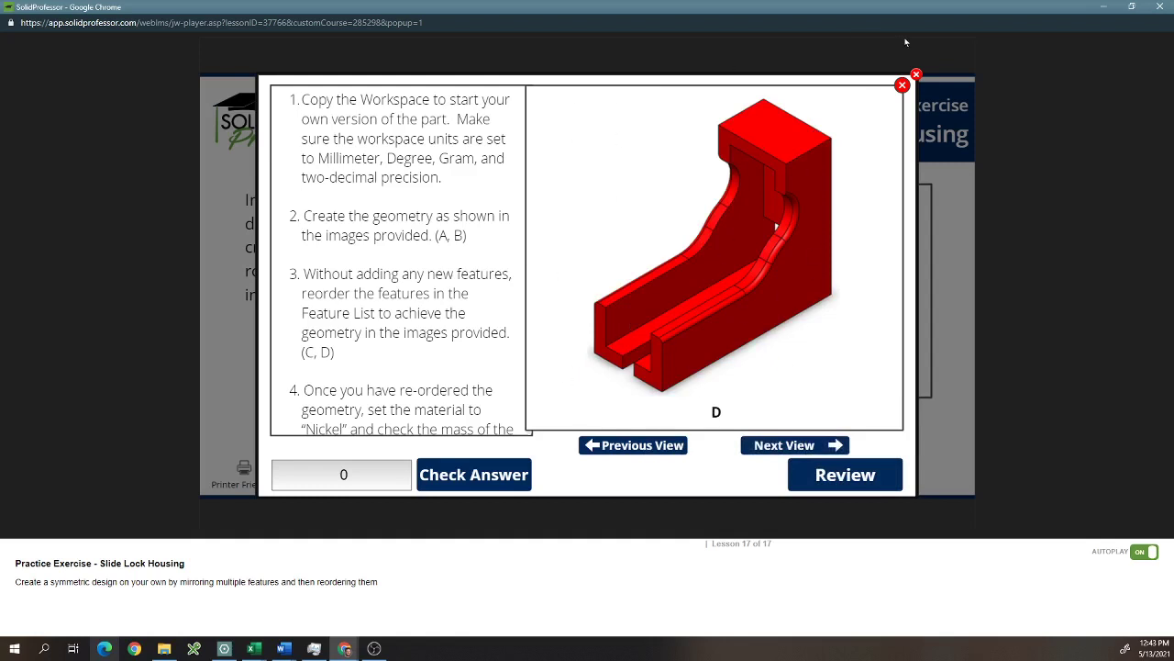
pyautogui.click(903, 86)
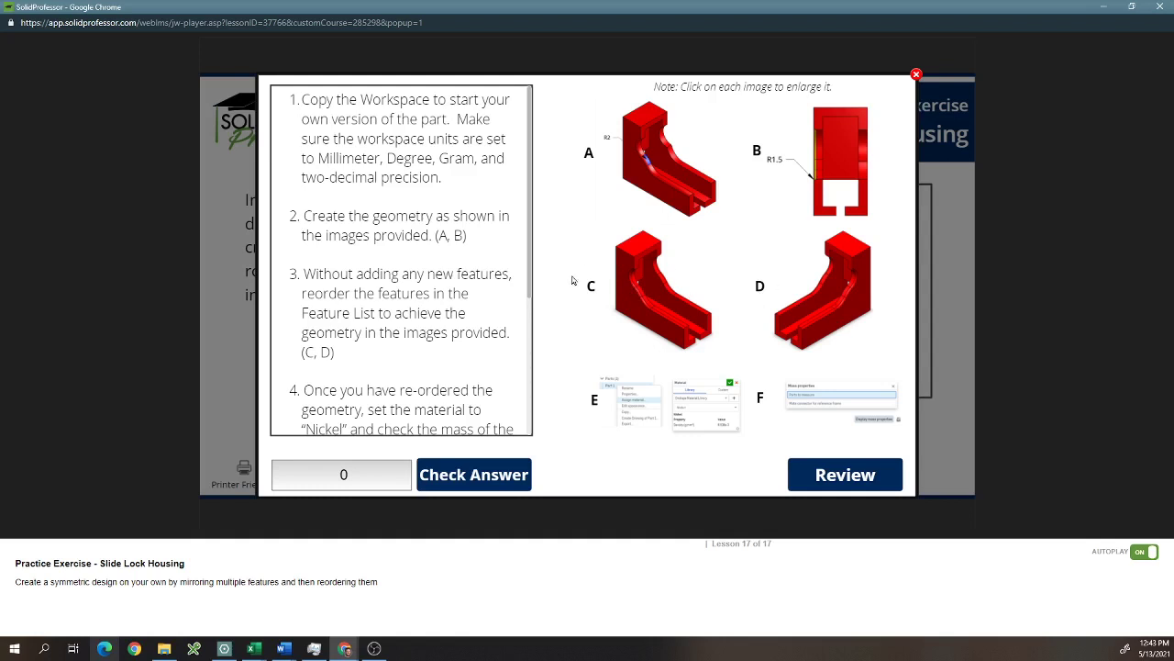
# Switch back to Onshape and reorder the feature list so Mirror 1 comes after Fillet 1 and Fillet 2
pyautogui.hotkey('alt', 'Tab')
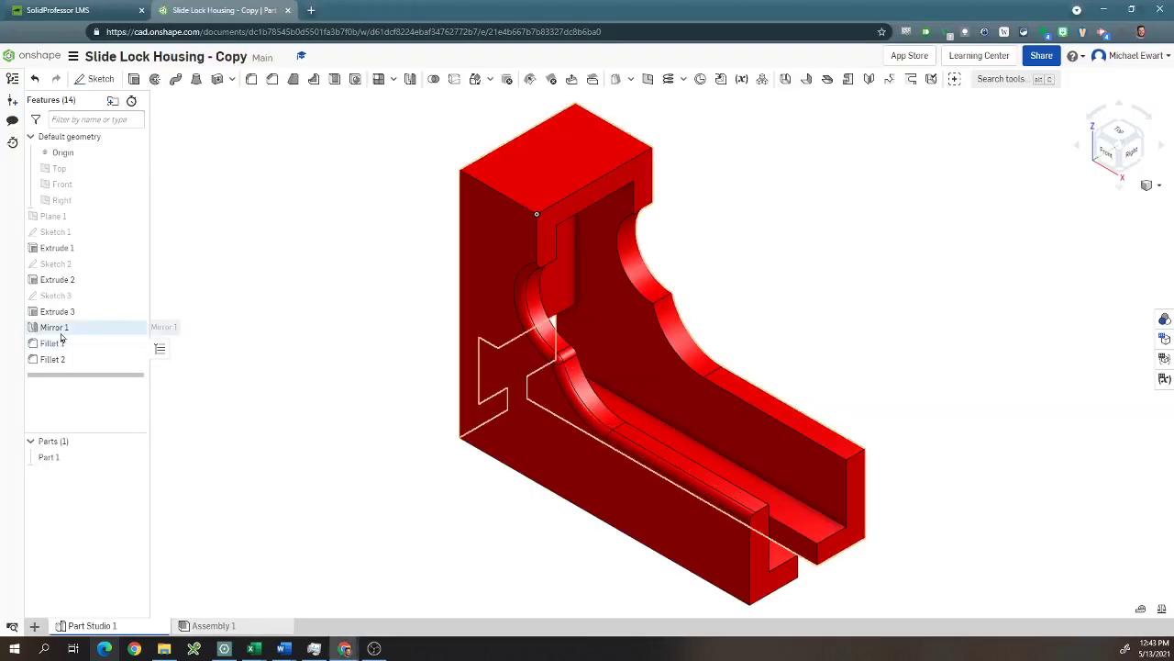
pyautogui.click(59, 332)
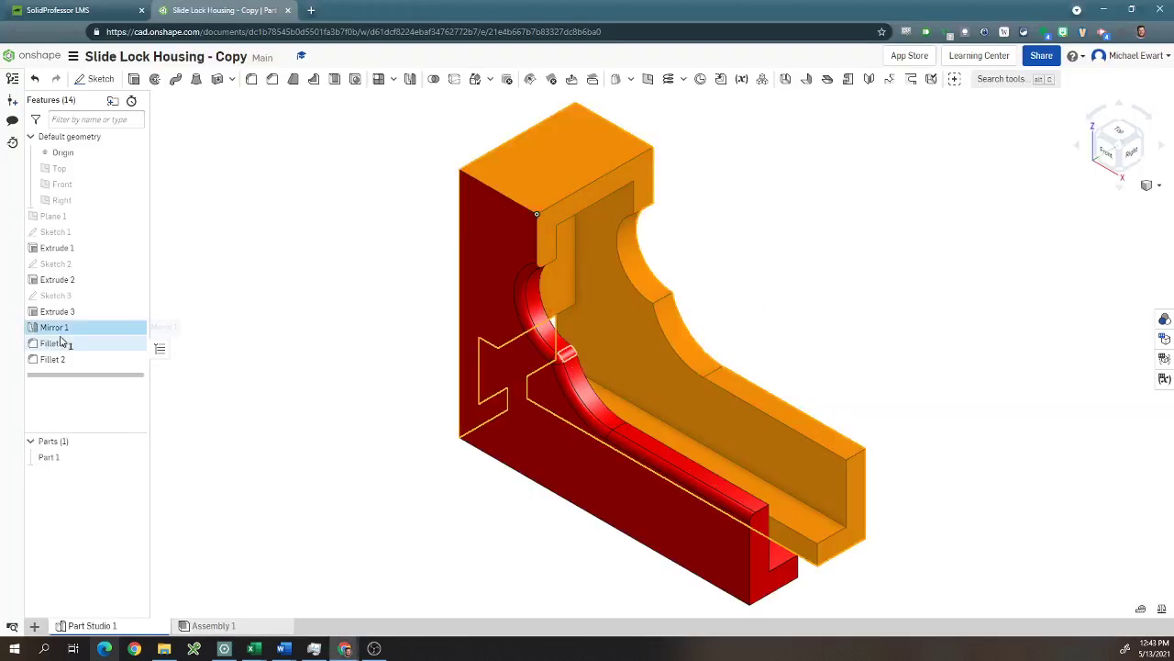
pyautogui.click(256, 385)
pyautogui.moveTo(44, 328); pyautogui.dragTo(47, 369)
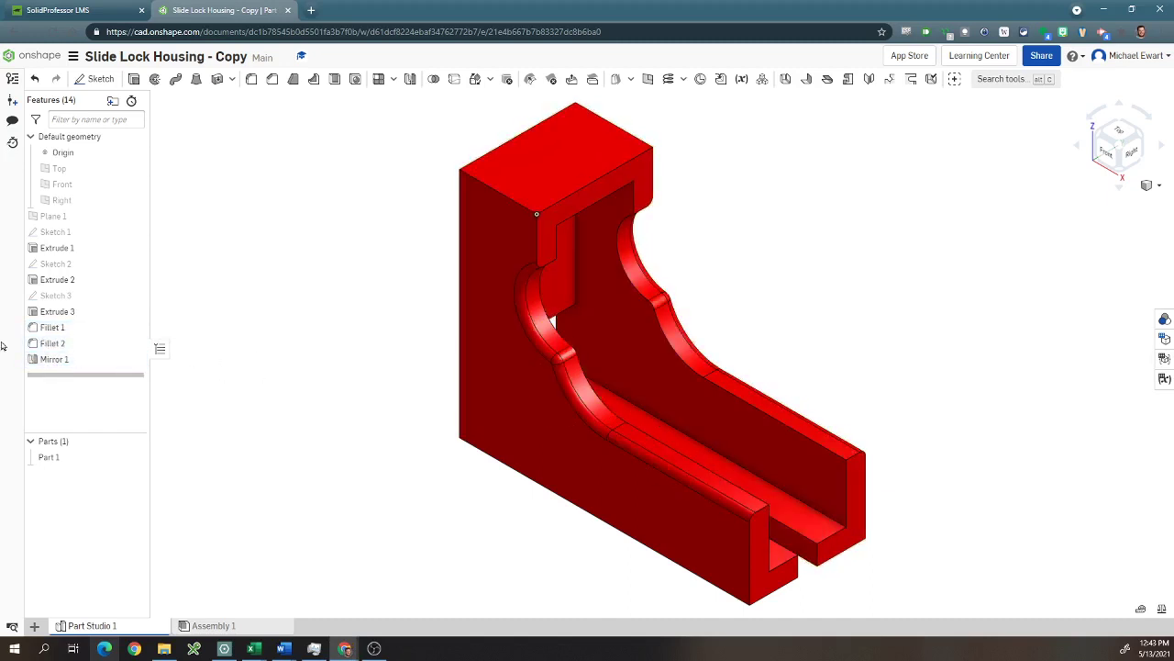
pyautogui.moveTo(804, 421); pyautogui.dragTo(936, 341, button='right')
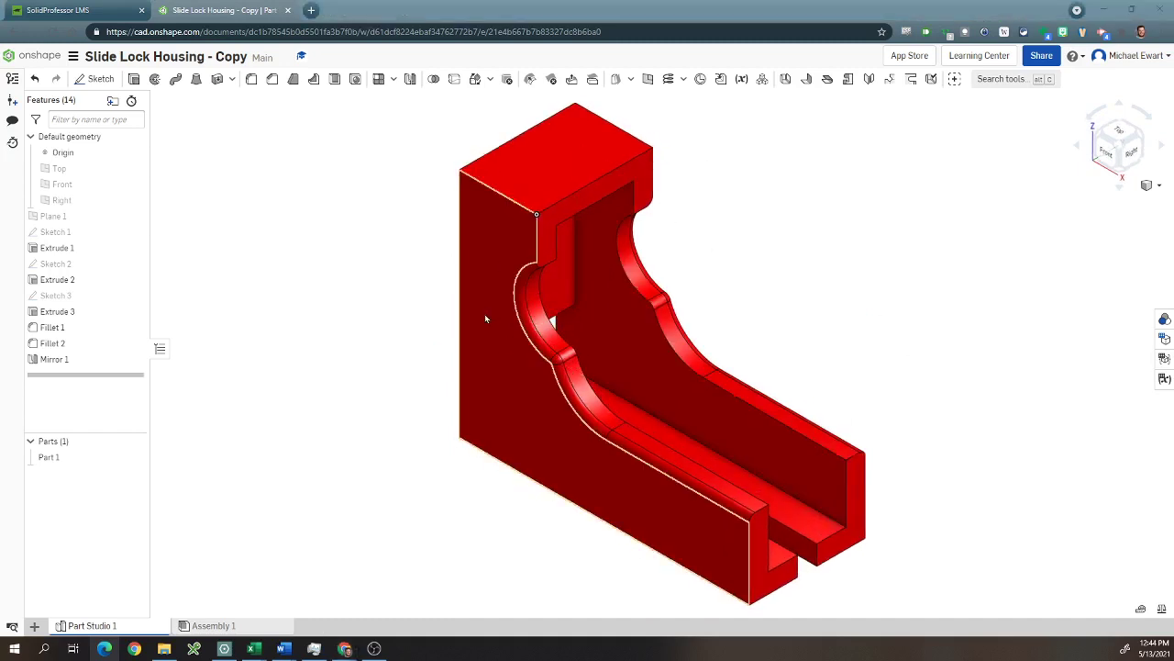
# Read instruction 4 in the exercise window, and assign the Nickel material from the Onshape Material Library to Part 1 in Onshape
pyautogui.hotkey('alt', 'Tab')
pyautogui.scroll(-1, 357, 358)
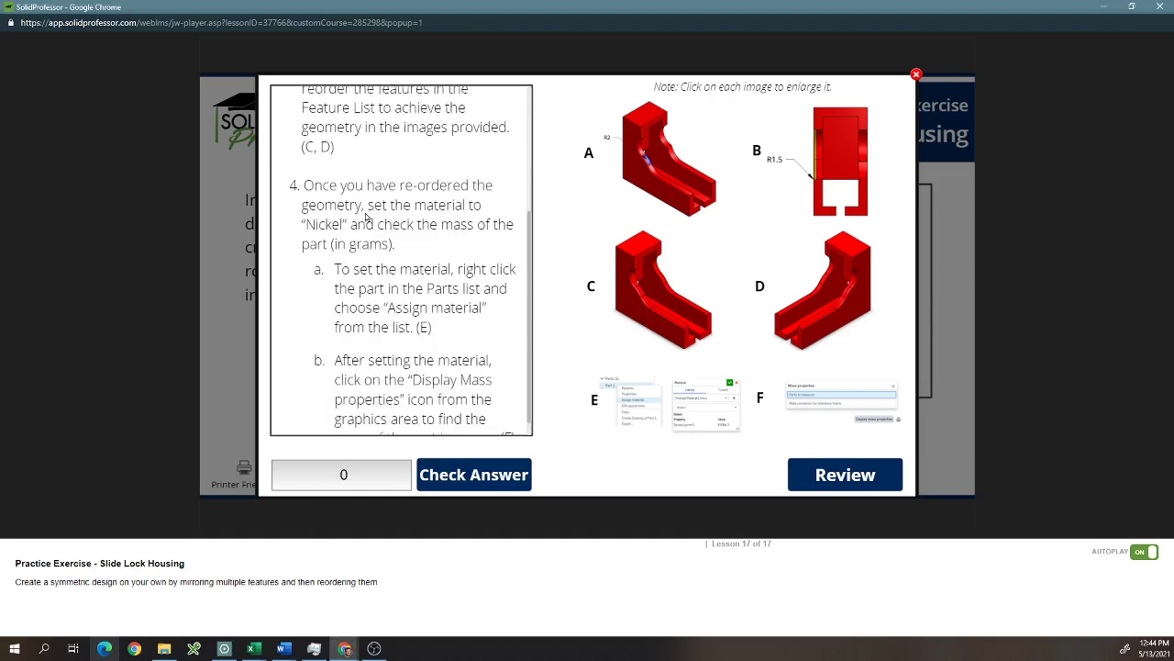
pyautogui.scroll(-1, 362, 214)
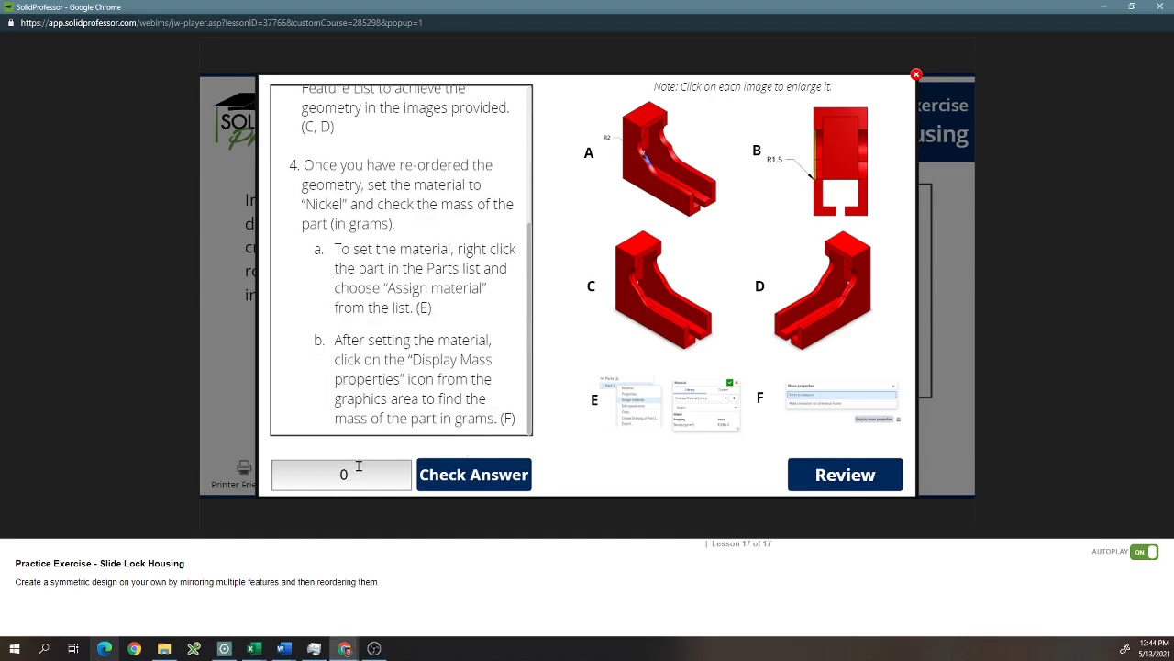
pyautogui.click(857, 484)
pyautogui.hotkey('alt', 'Tab')
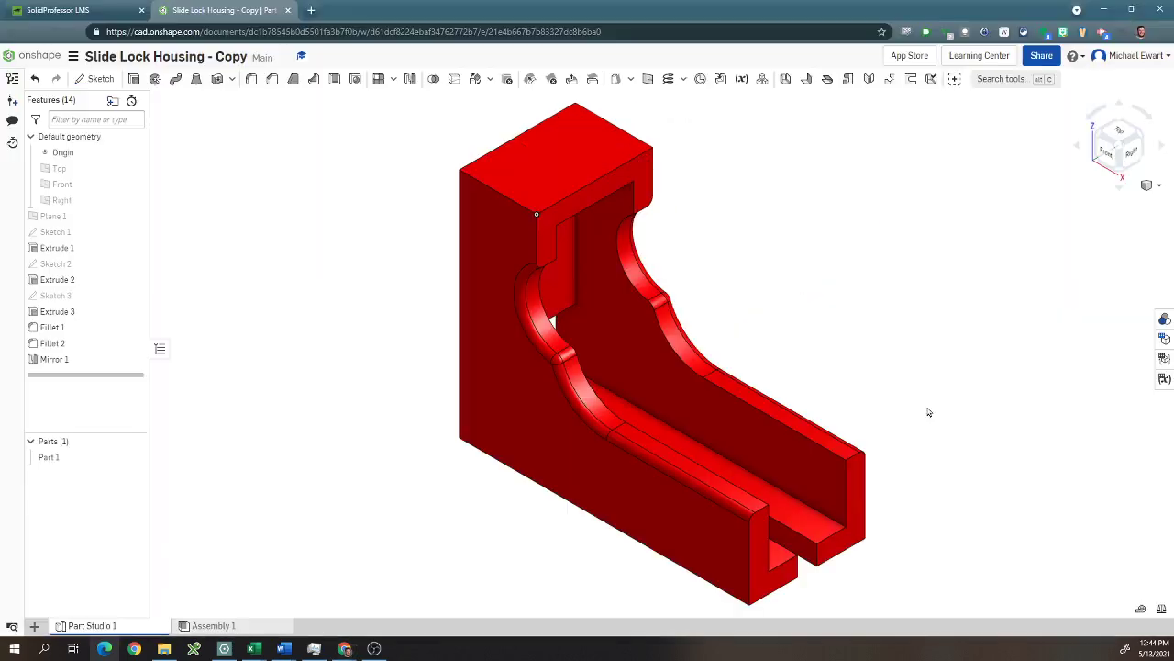
pyautogui.rightClick(79, 458)
pyautogui.click(122, 310)
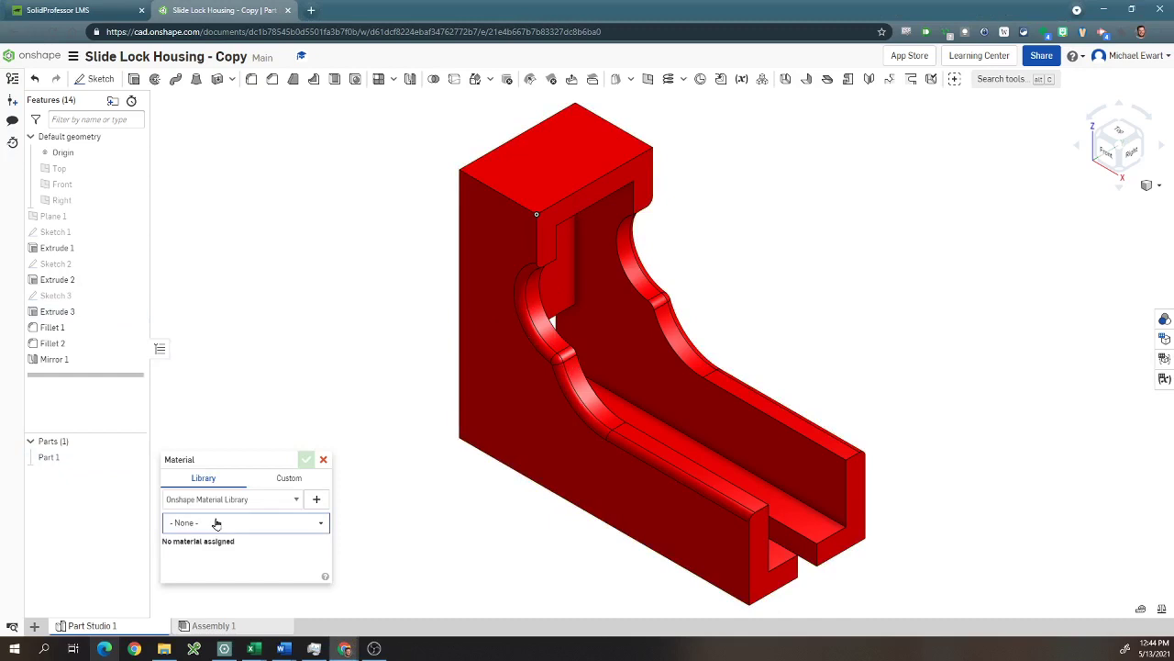
pyautogui.click(217, 523)
pyautogui.write('nick')
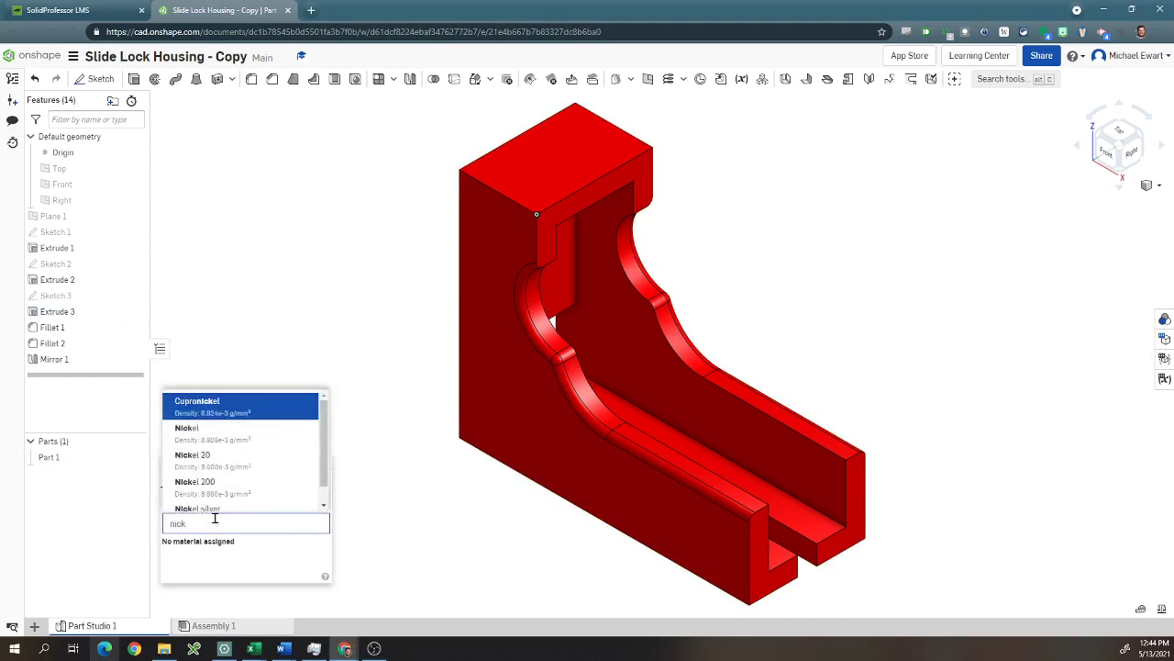
pyautogui.click(231, 433)
pyautogui.click(308, 460)
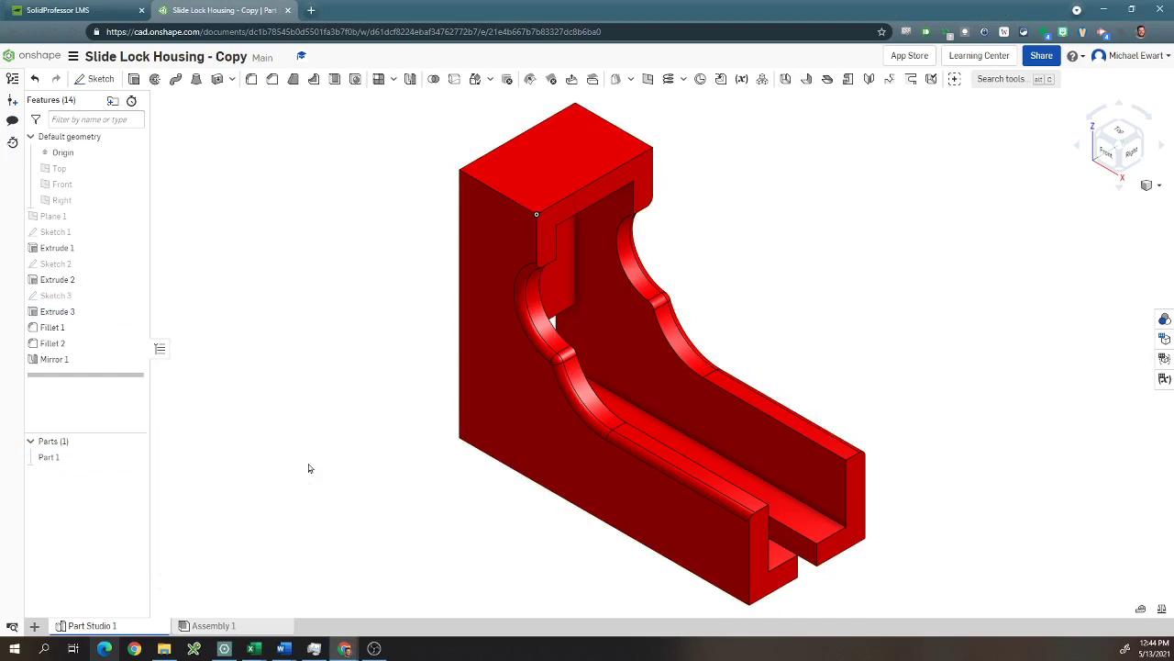
# Measure the mass properties of Part 1, and submit 306.574 as the mass answer in the exercise window
pyautogui.click(1161, 608)
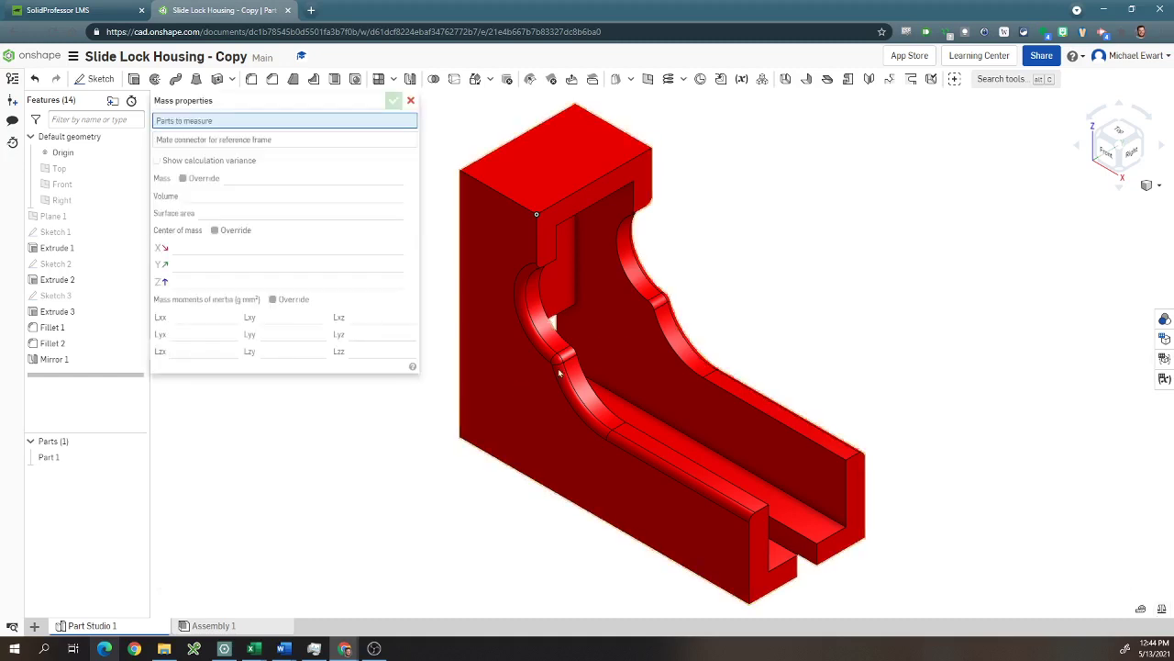
pyautogui.click(512, 389)
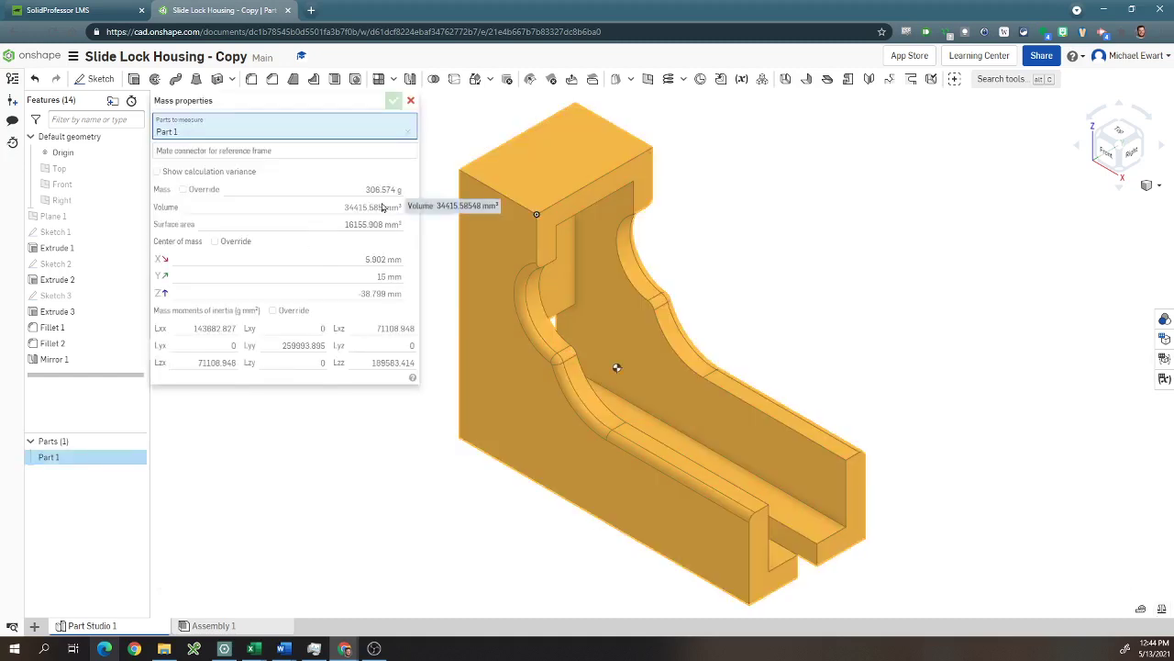
pyautogui.hotkey('alt', 'Tab')
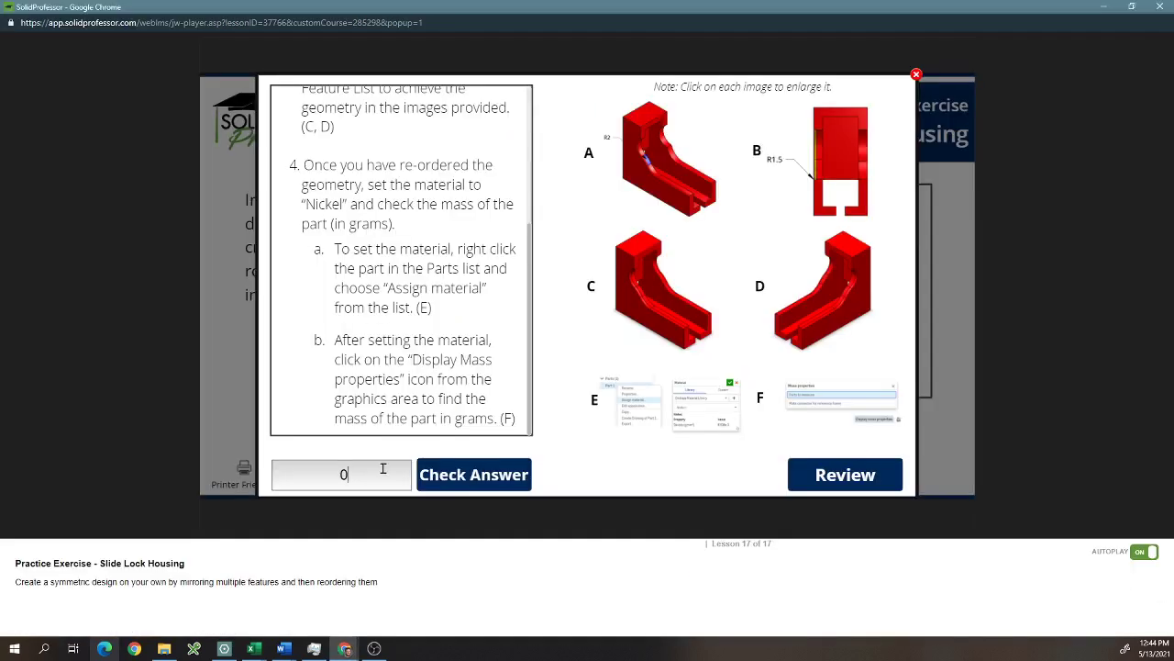
pyautogui.click(382, 469)
pyautogui.press('BackSpace')
pyautogui.write('306.574')
pyautogui.click(510, 479)
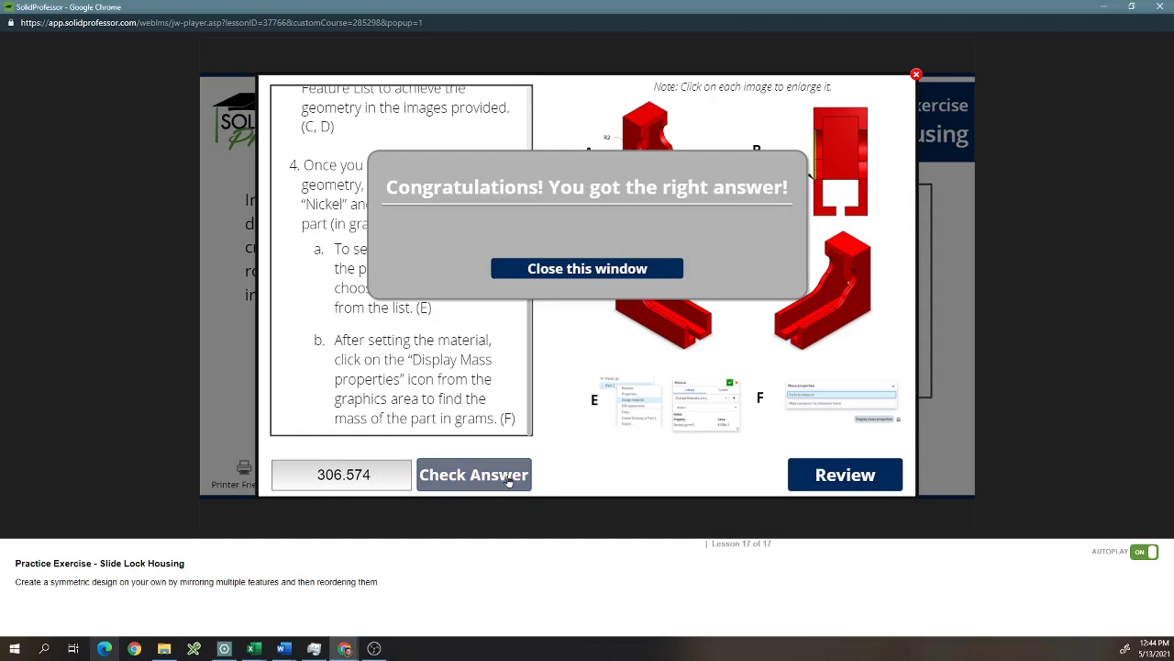